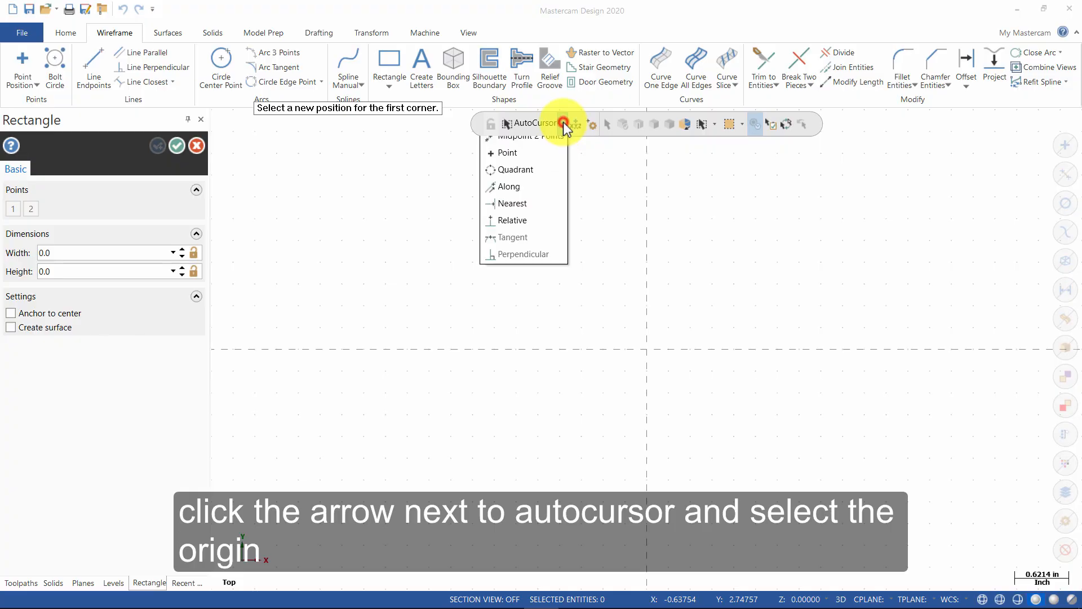
Draw a rectangle from the origin, extending about 4.07 inches in positive X and about 1.76 inches in negative Y.
click(536, 160)
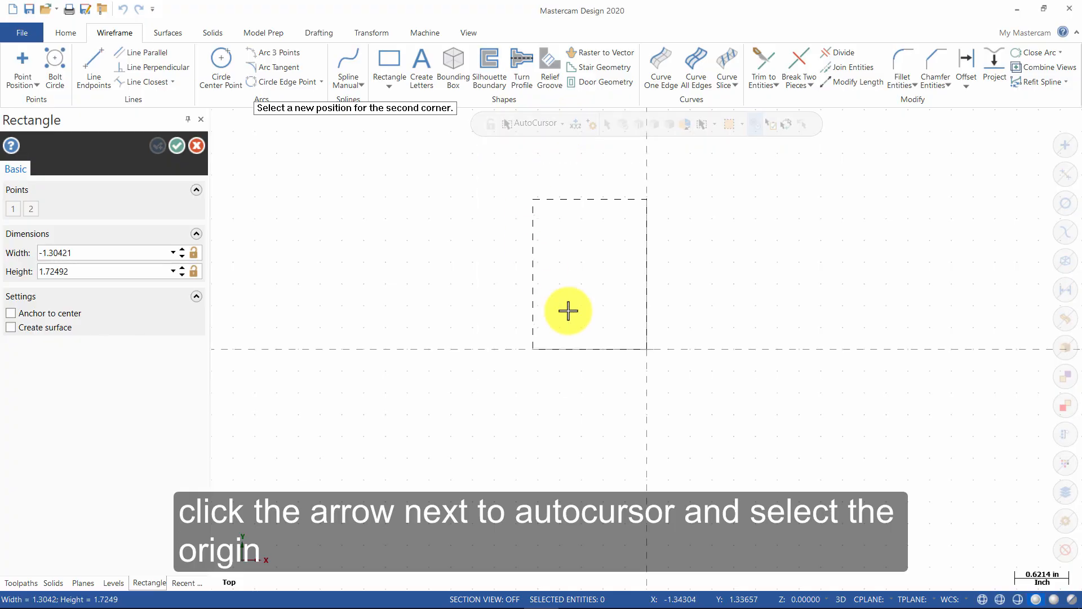
click(1001, 503)
scroll(377, 227, down, 1)
scroll(377, 227, down, 3)
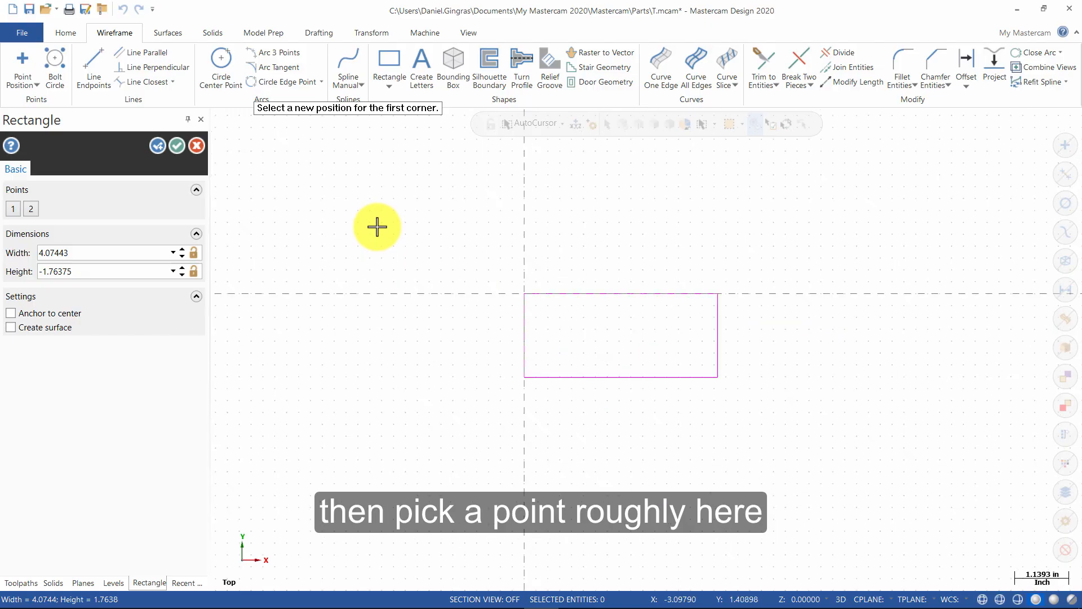
Set the rectangle's width to 5.5 and height to -3, and accept it while keeping the Rectangle command active.
click(110, 252)
key(BackSpace)
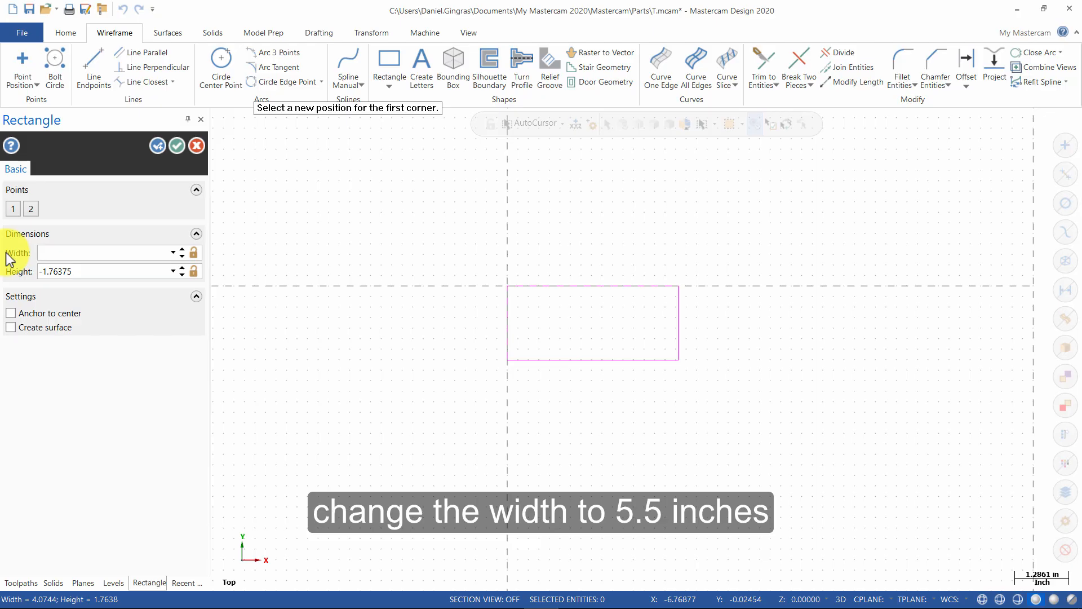
text(5.5)
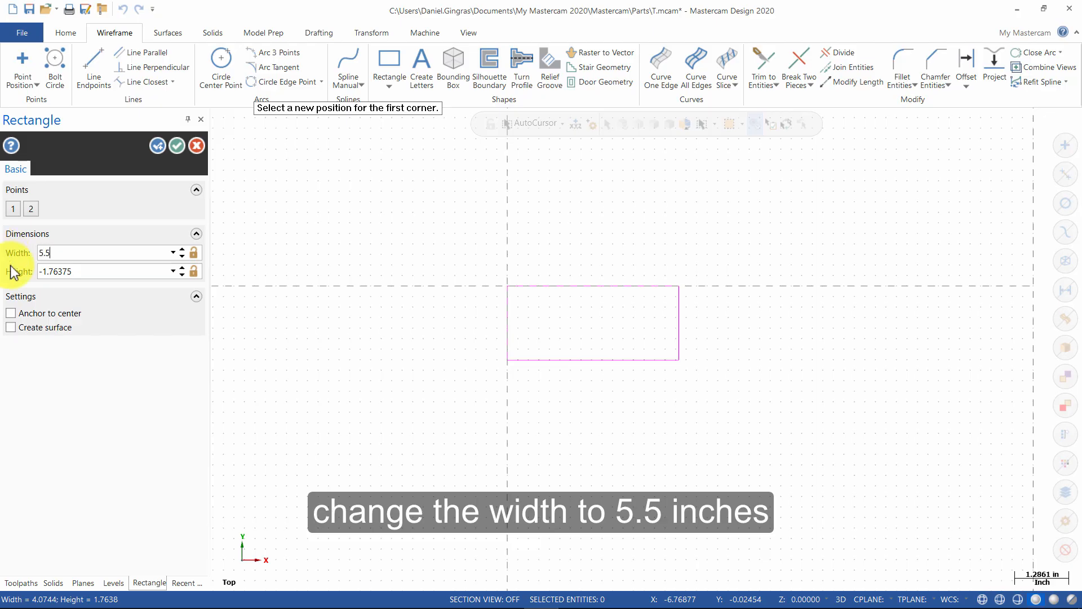
click(100, 273)
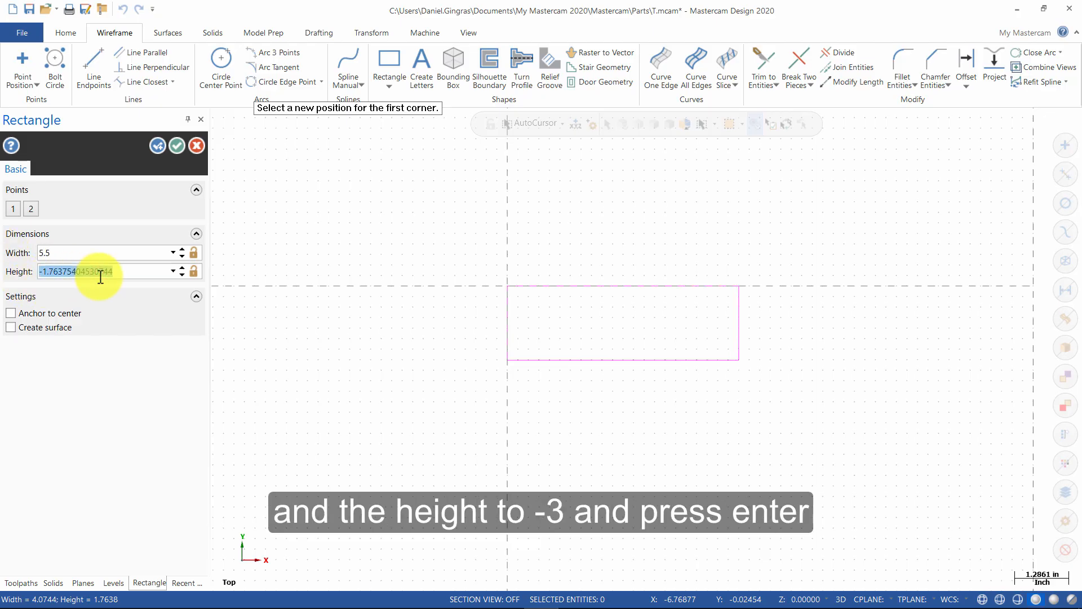
text(-3)
key(Return)
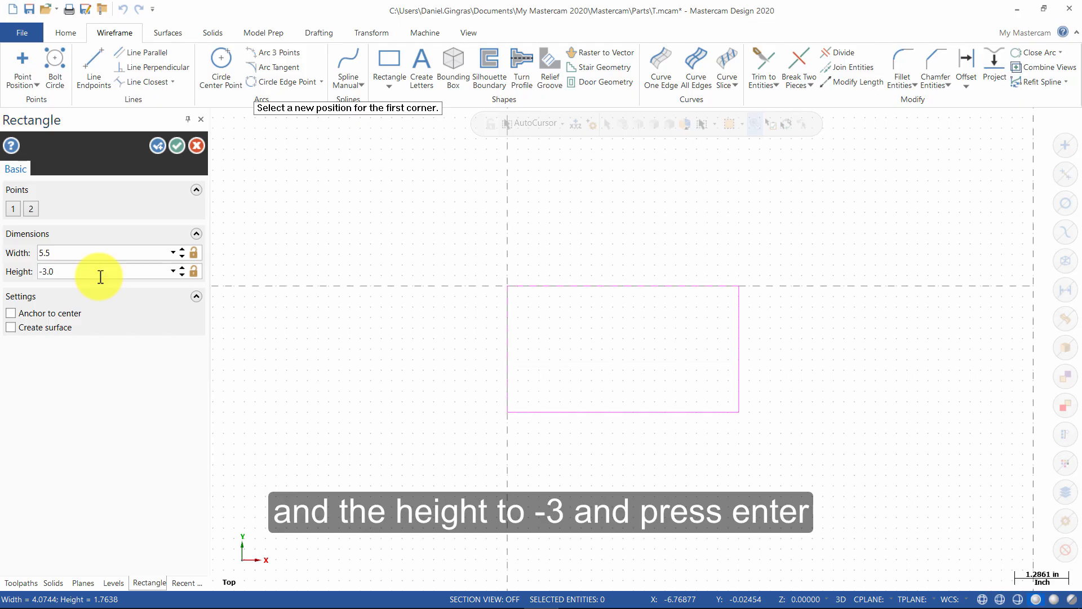
click(158, 146)
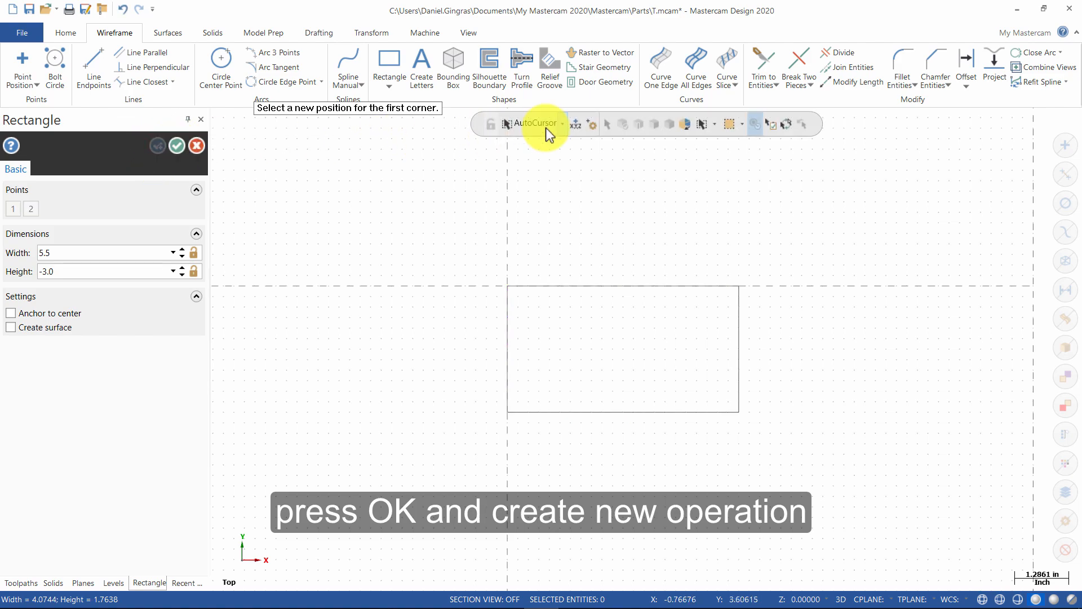
Draw a second rectangle inside the first, starting at coordinates .25,-.25 and measuring about 5.03 by 2.43 inches.
click(574, 123)
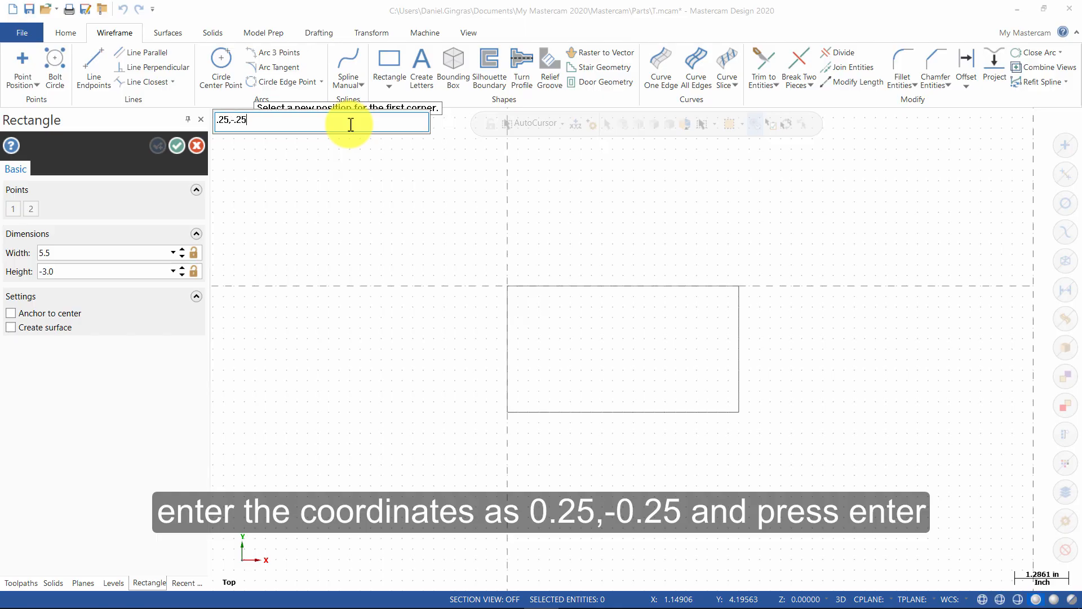
key(Return)
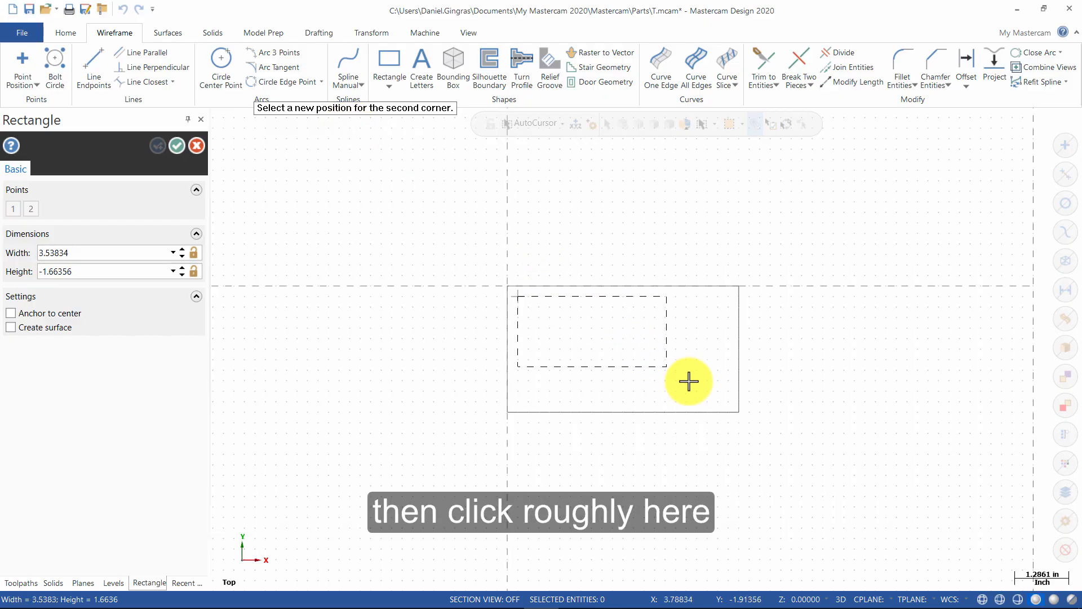
click(730, 398)
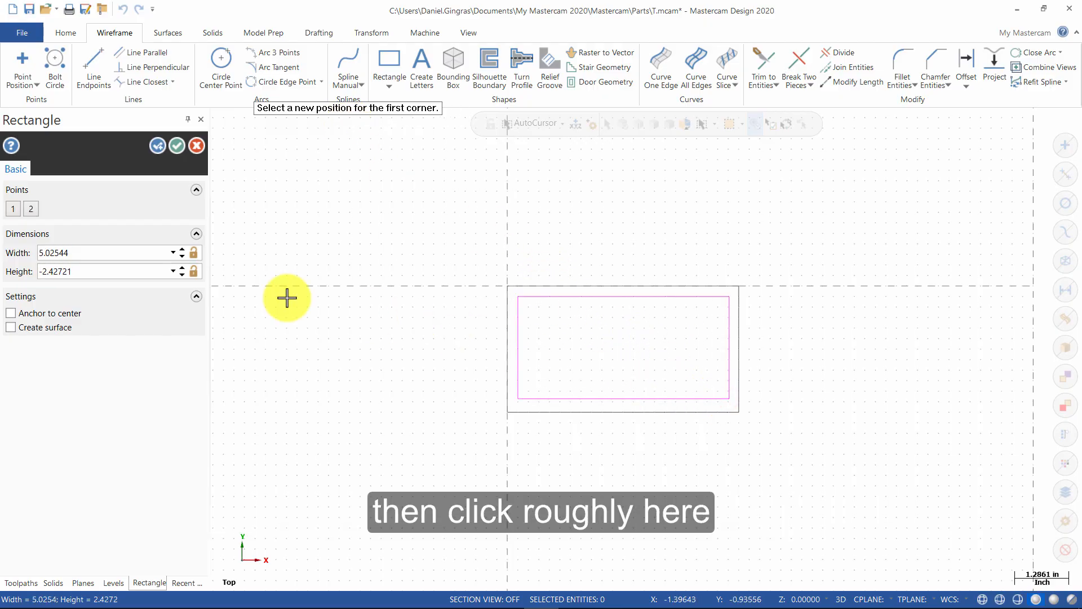
Set the inner rectangle's width to 5 and height to -2.5, and finish the Rectangle command.
click(121, 252)
text(5)
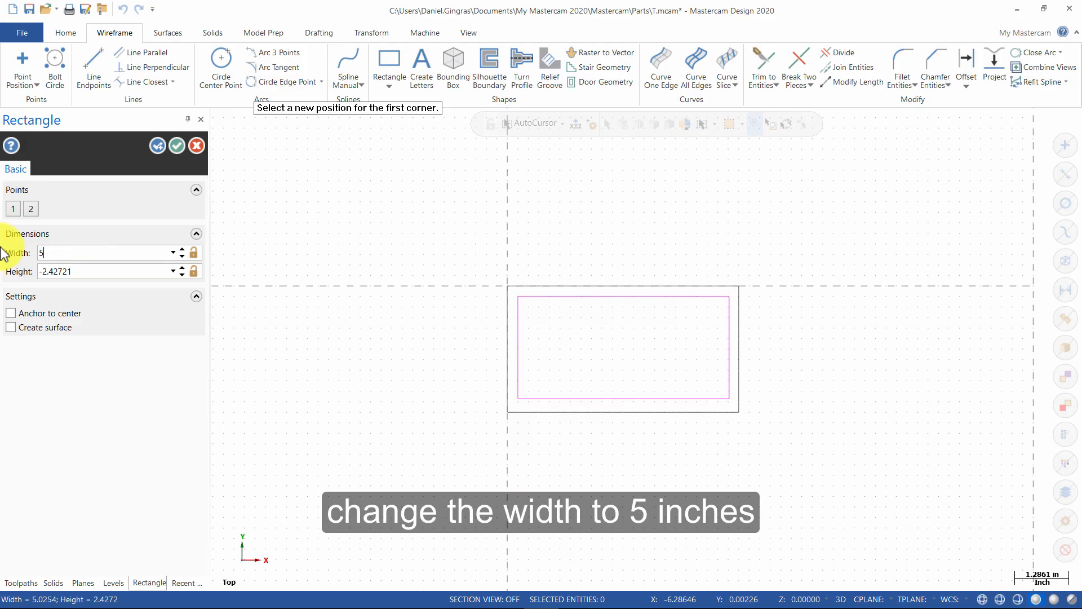
click(90, 271)
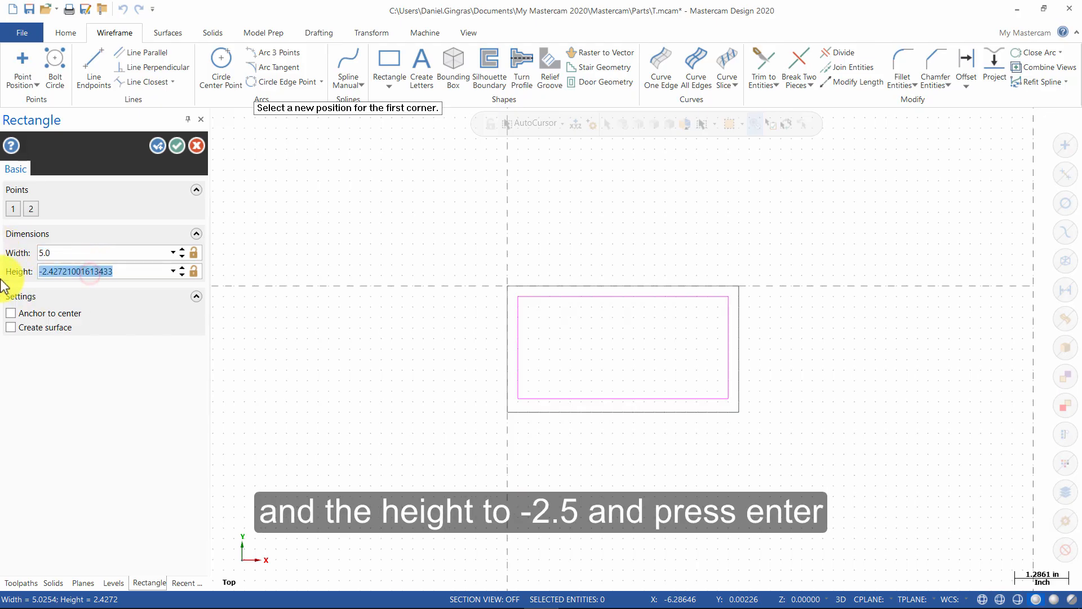
text(-2.5)
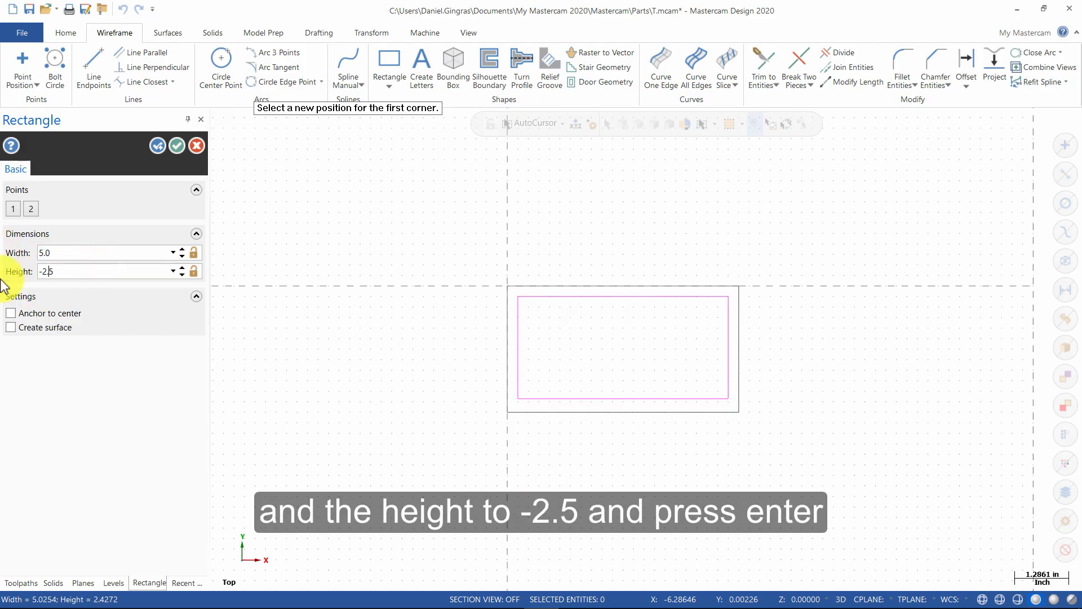
key(Return)
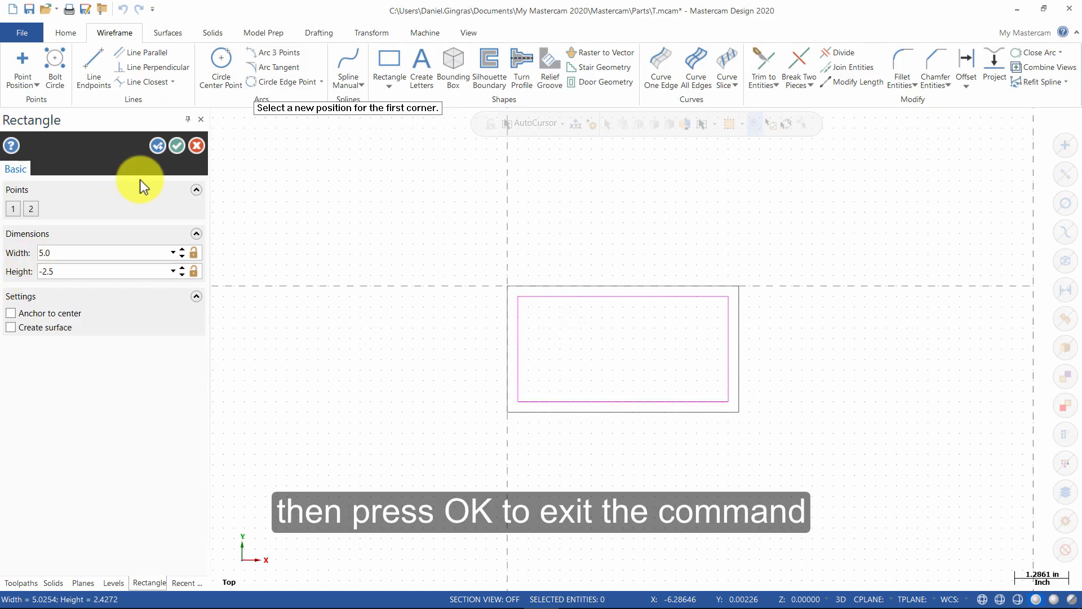
click(170, 147)
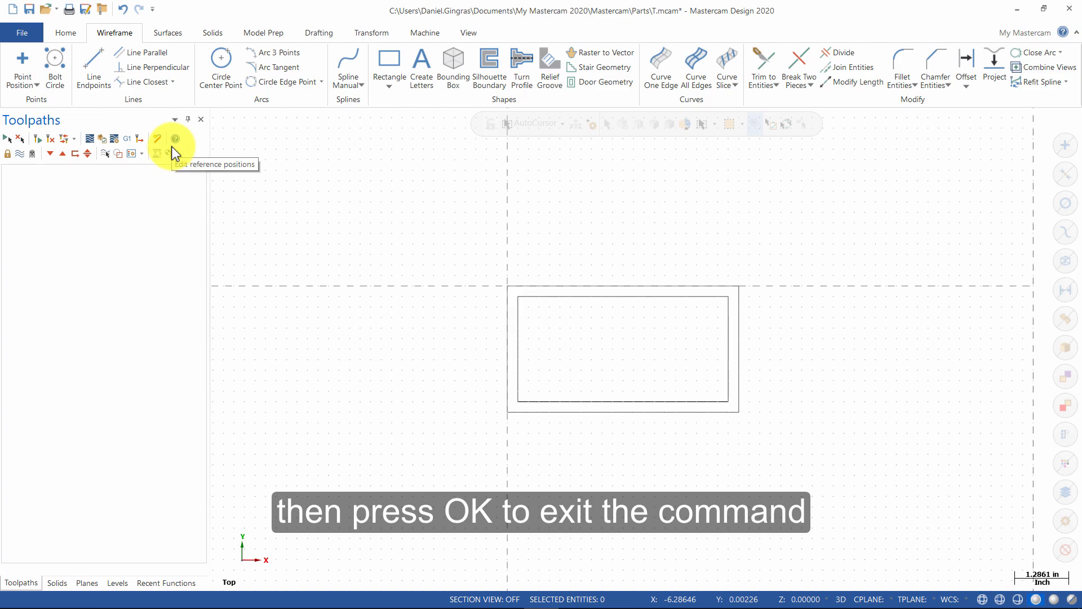
Create a center-point circle of radius 0.375 at the midpoint of the inner rectangle's lower edge.
click(211, 68)
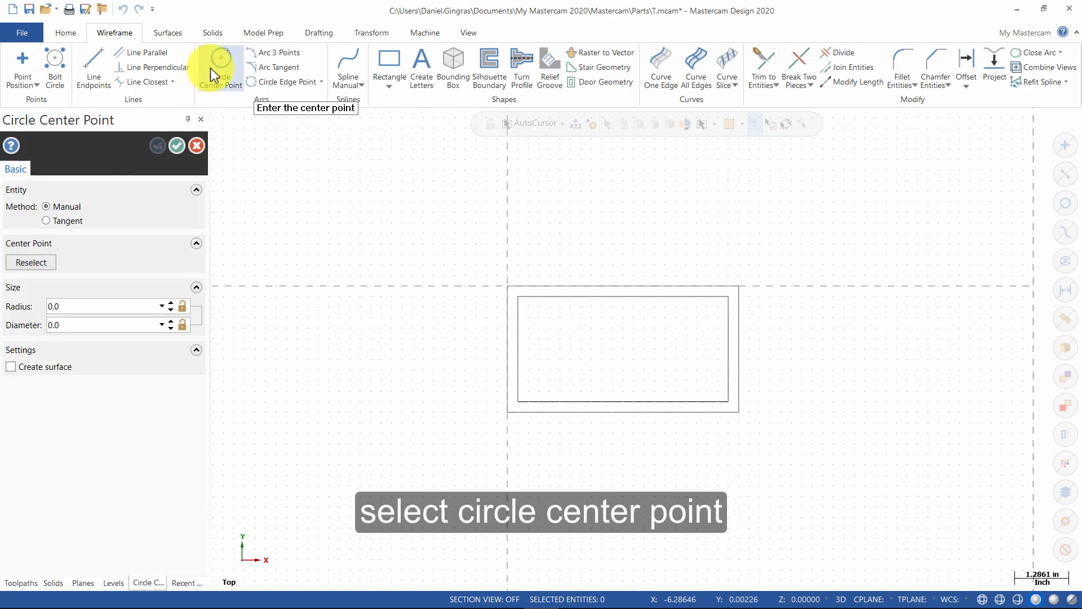
click(84, 307)
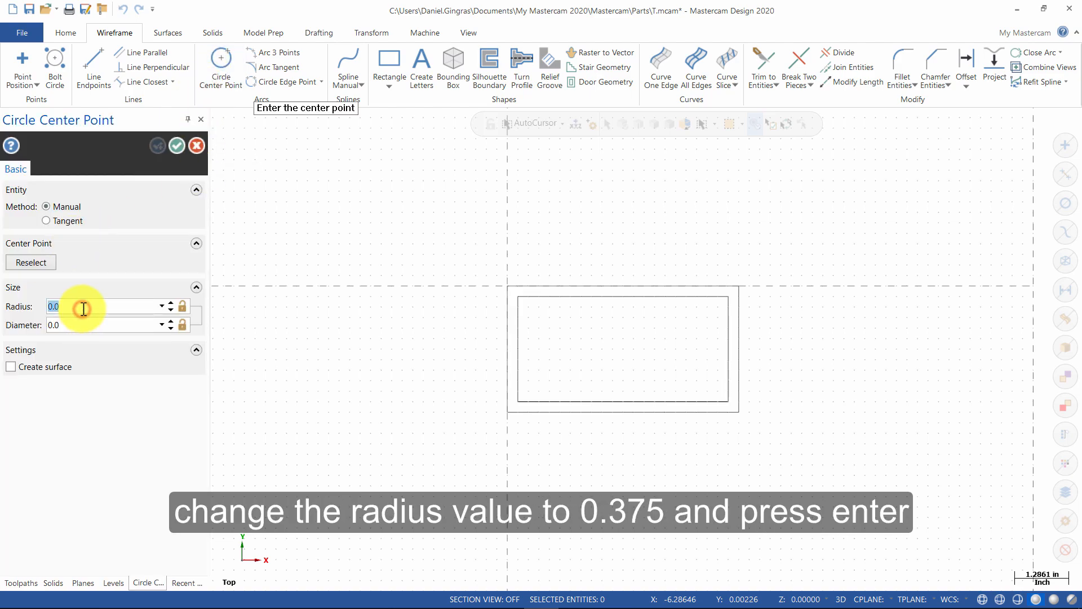
text(.375)
key(Return)
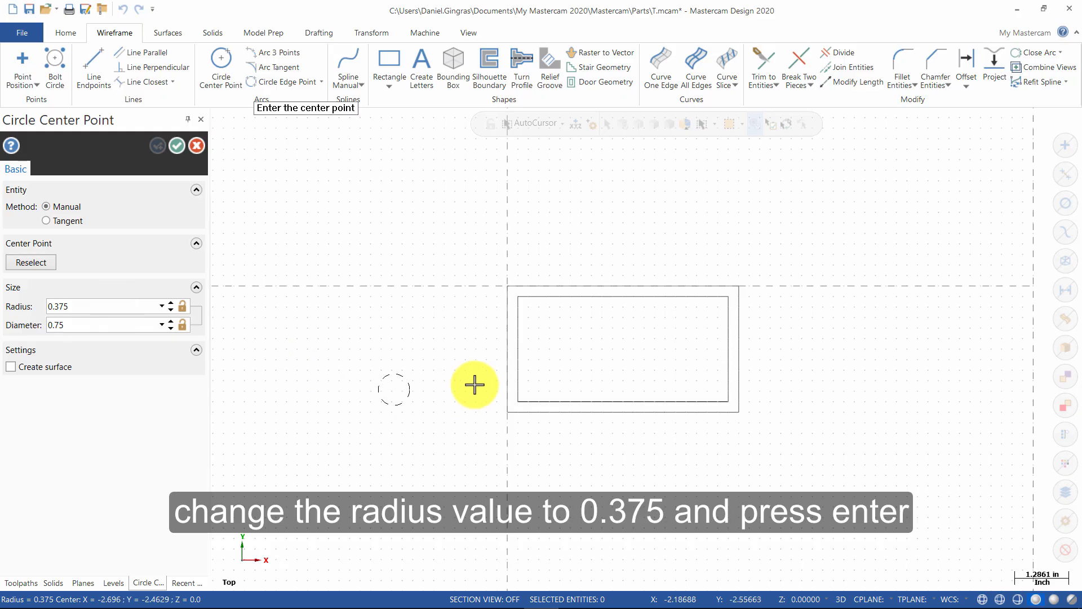
click(623, 402)
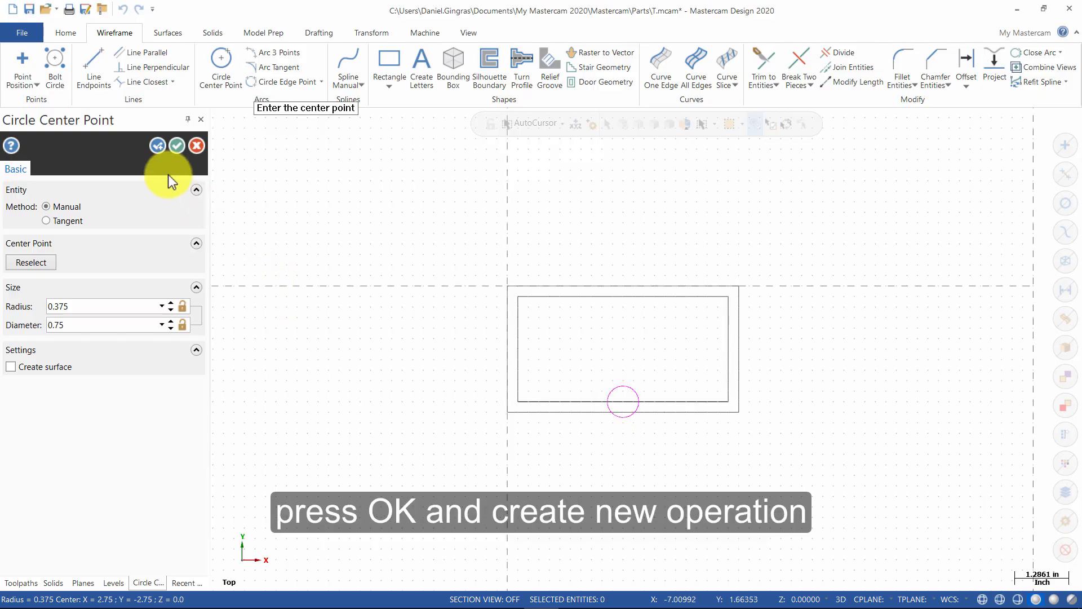
click(153, 147)
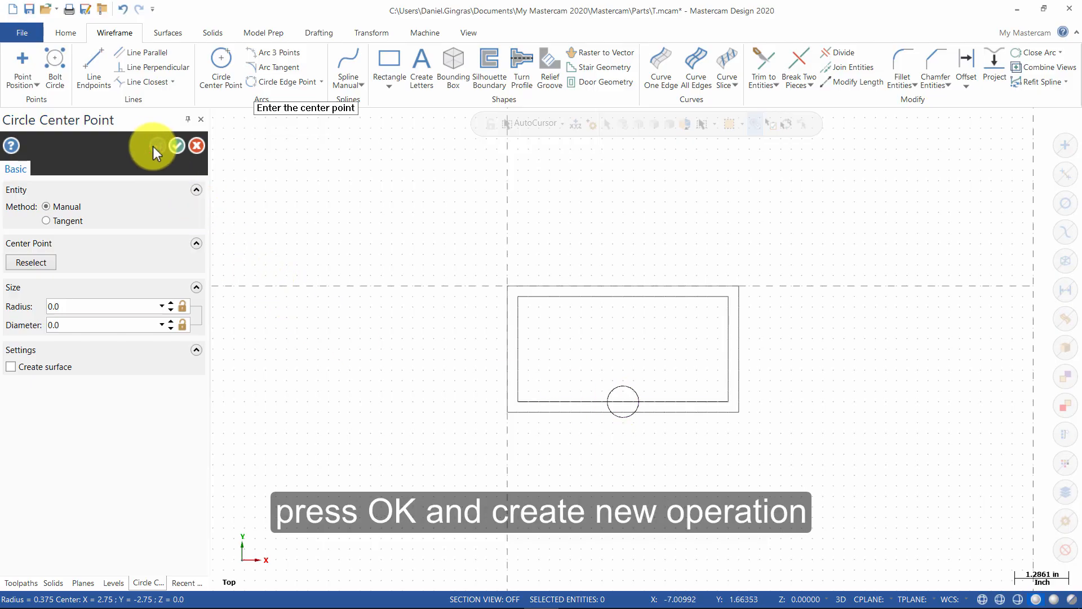
Add a concentric circle of radius 0.625 at the same midpoint of the inner rectangle's lower edge.
click(134, 309)
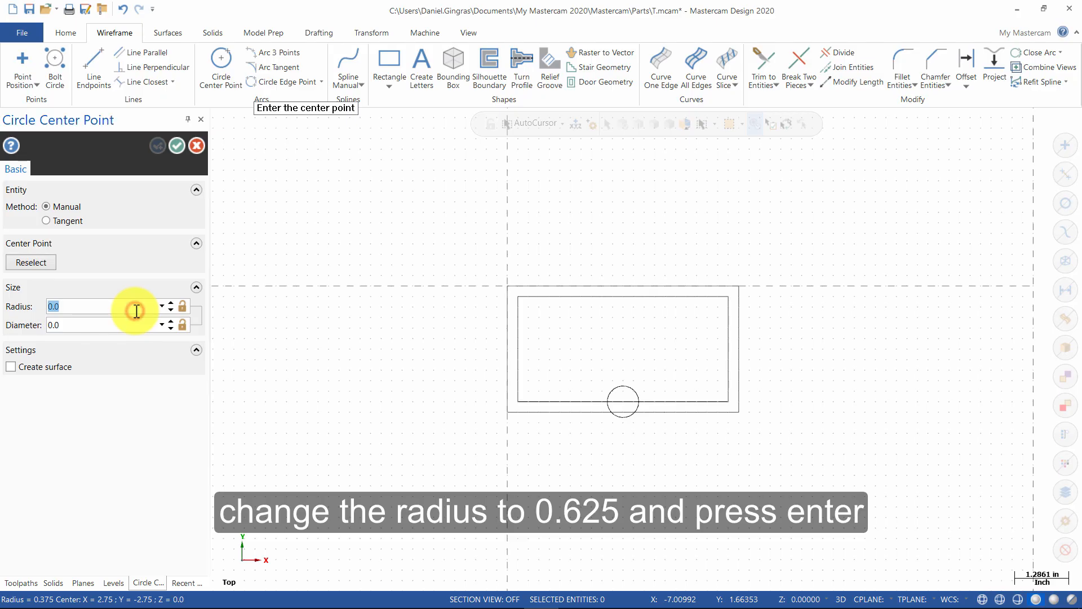
text(.625)
key(Return)
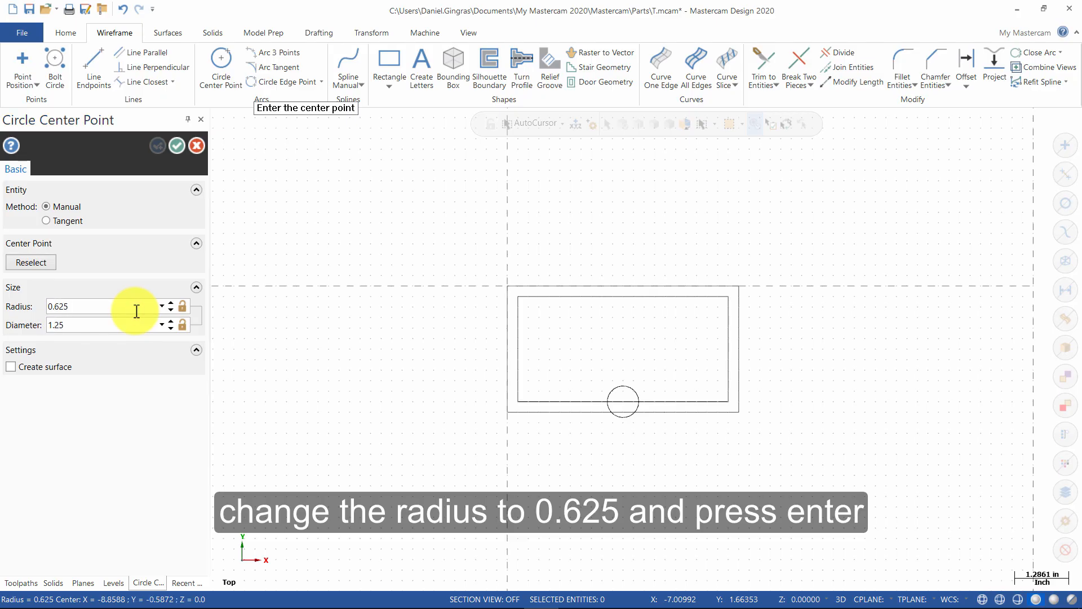
click(623, 402)
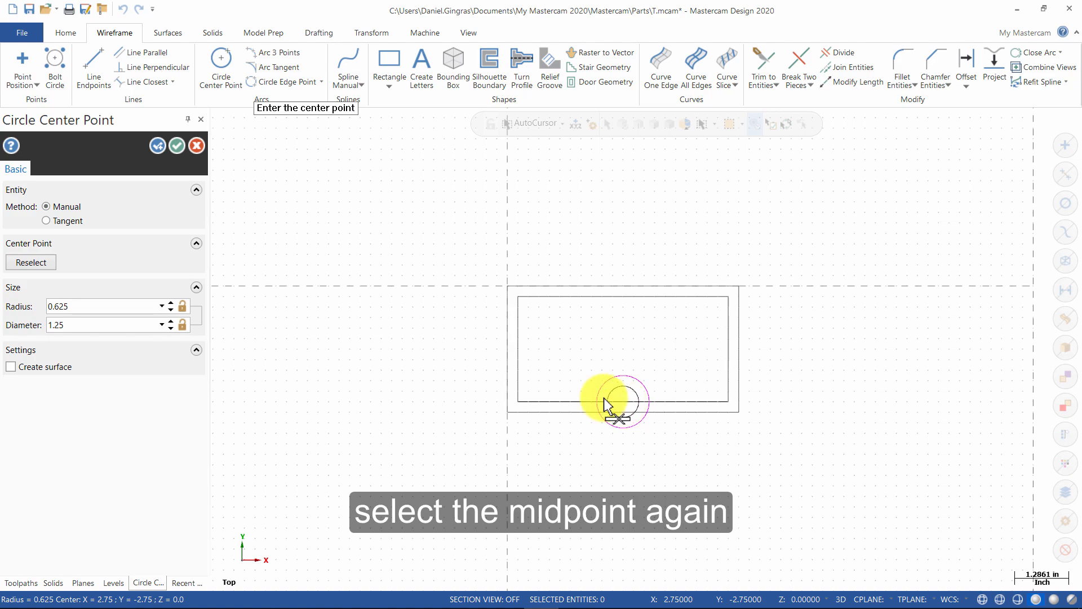
click(158, 145)
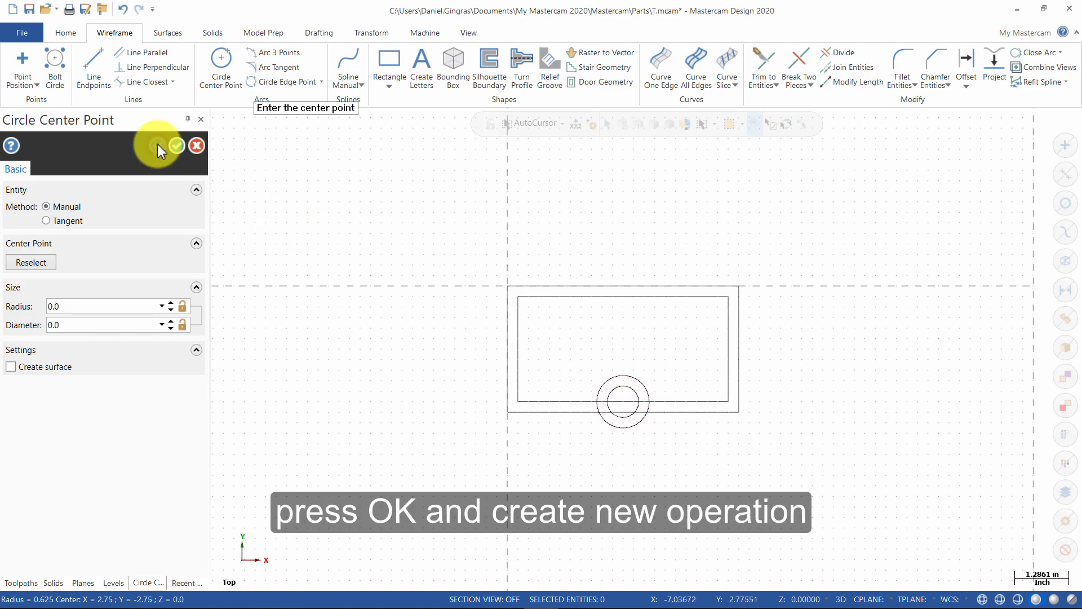
Add a third concentric circle of radius 1.75 at that midpoint and finish the circle command.
click(122, 304)
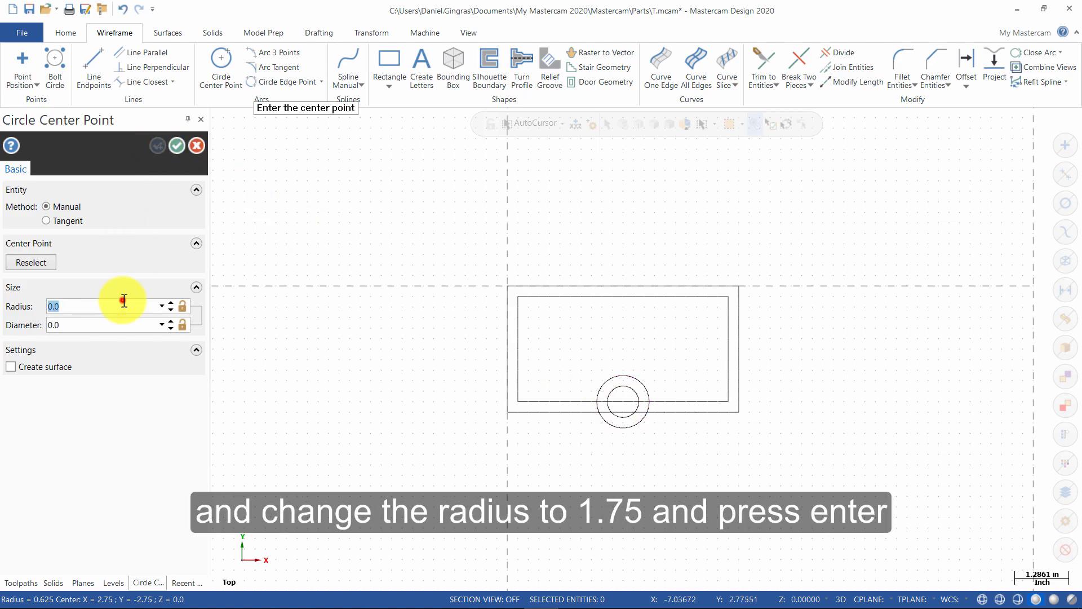
text(1.75)
key(Return)
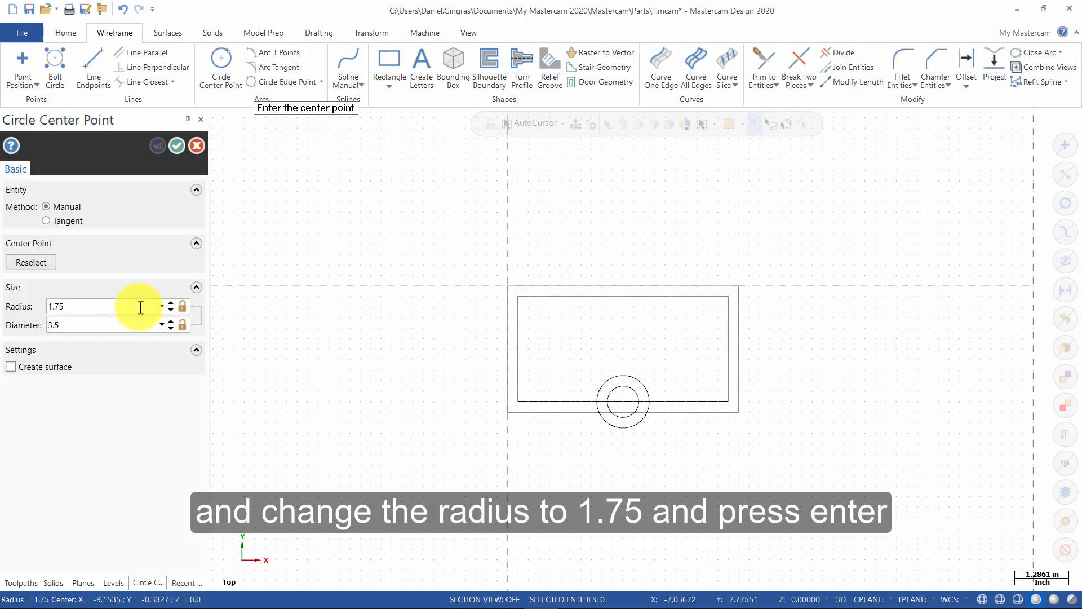
click(627, 402)
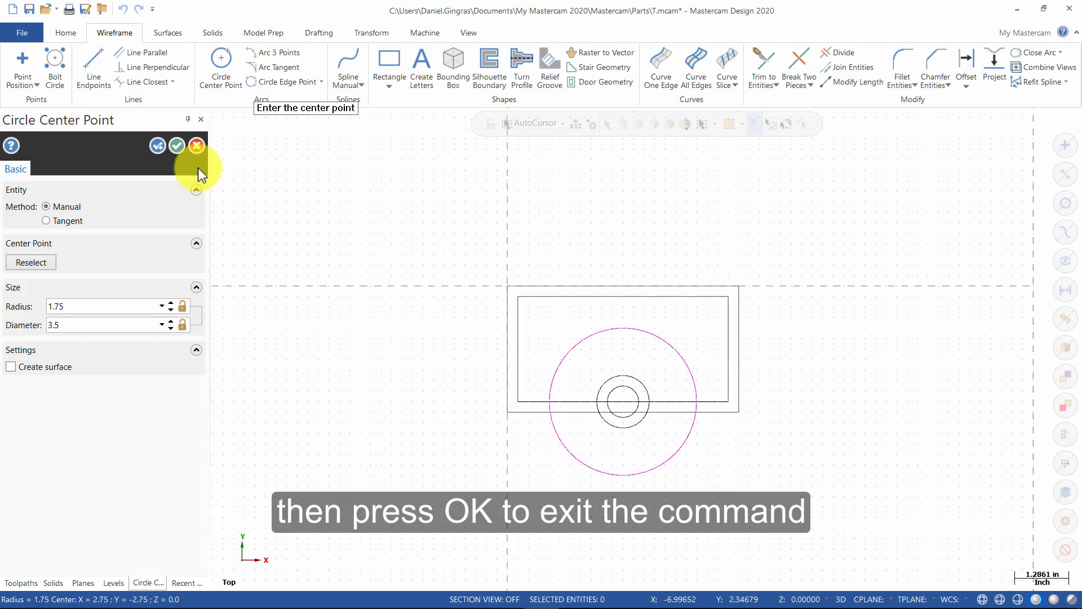
click(179, 146)
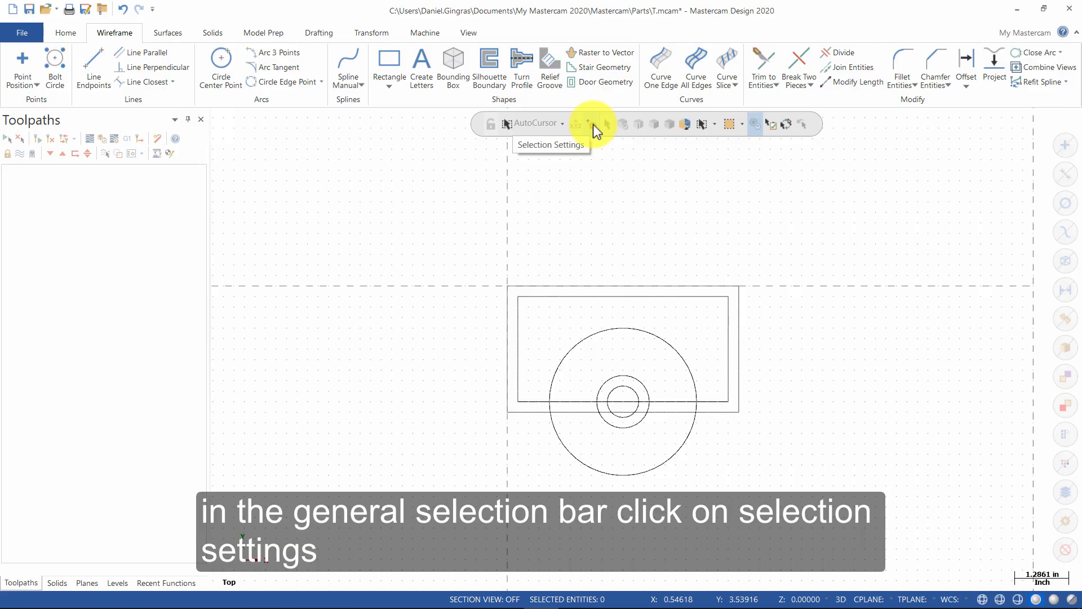
Enable Quadrant snapping in the AutoCursor selection settings and save the settings to the configuration file.
click(593, 124)
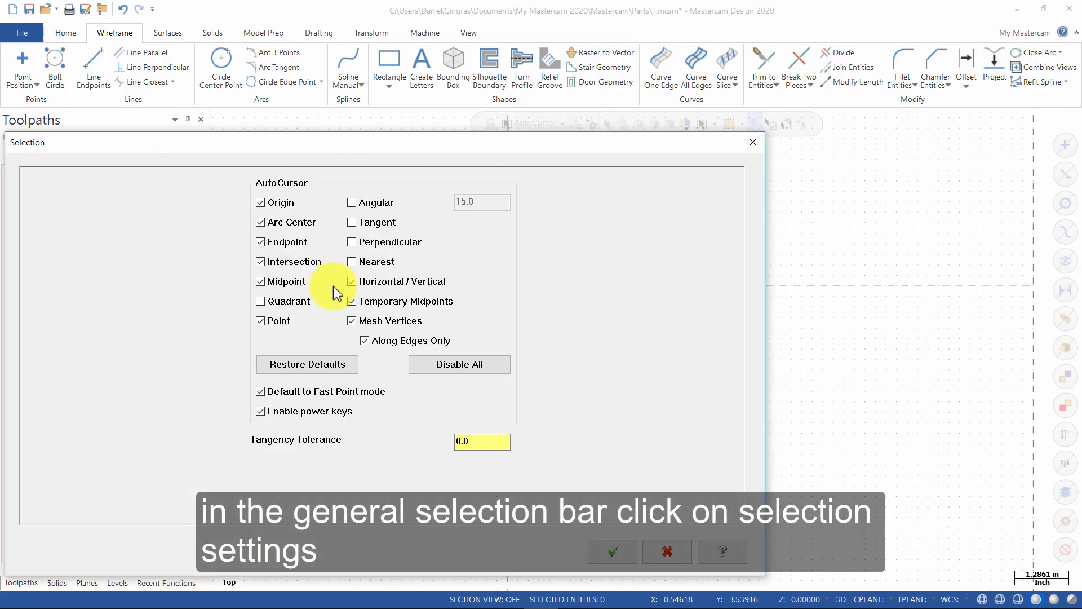
click(286, 299)
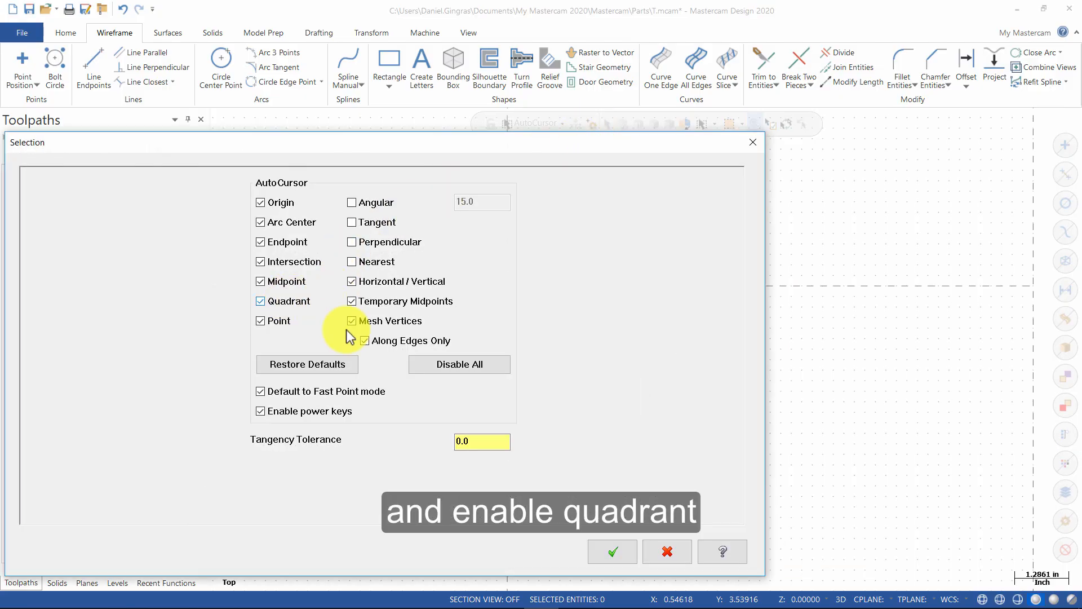
click(616, 541)
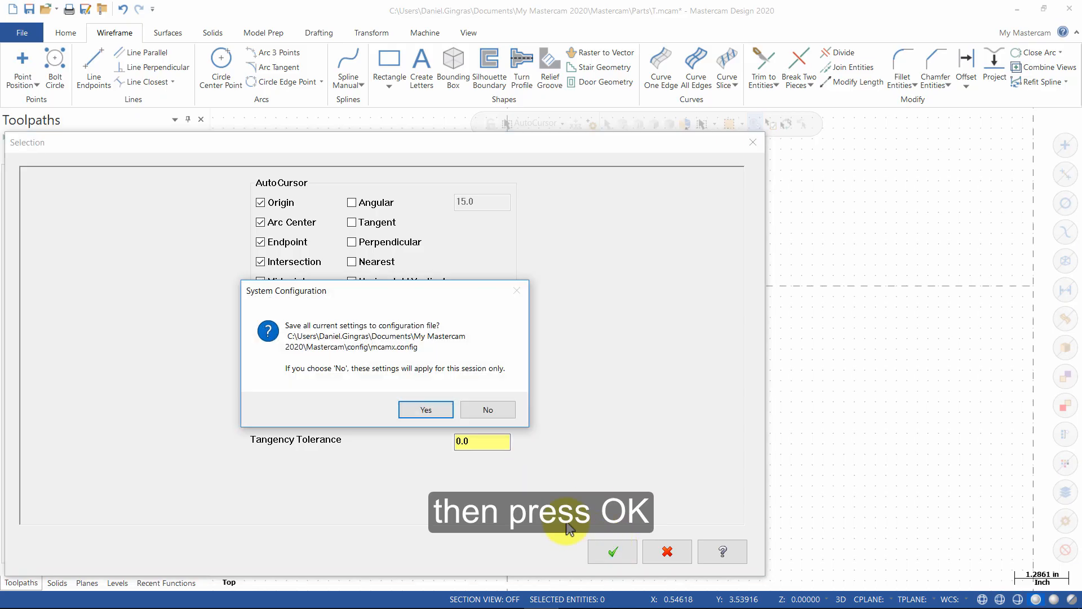
click(428, 408)
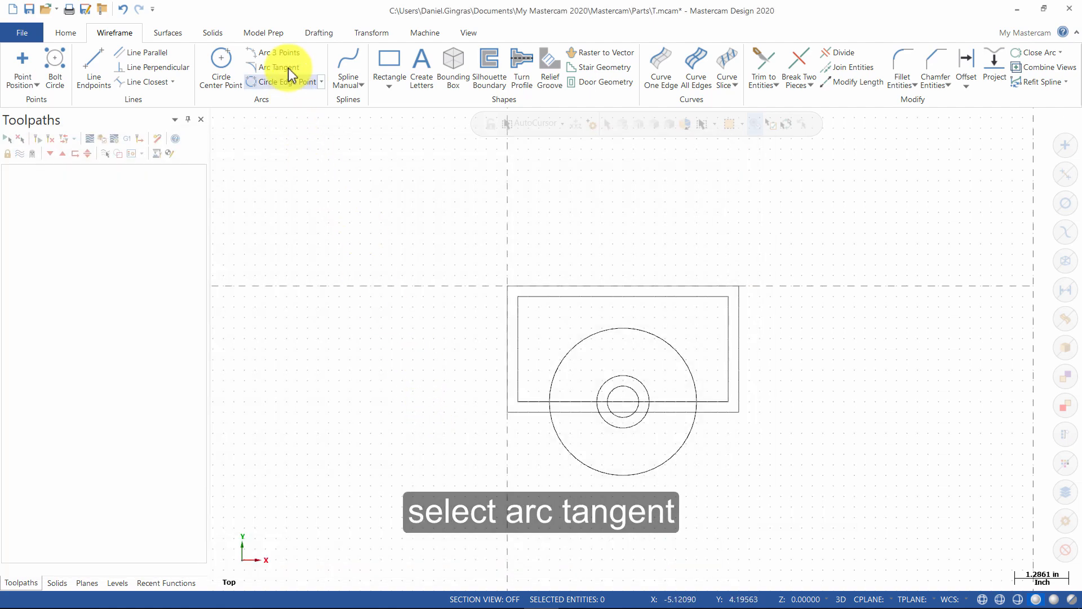
Create a one-entity tangent arc of radius 1.441 at the 0.625-radius circle's upper quadrant, keeping the lower-left arc, and finish the command.
click(285, 68)
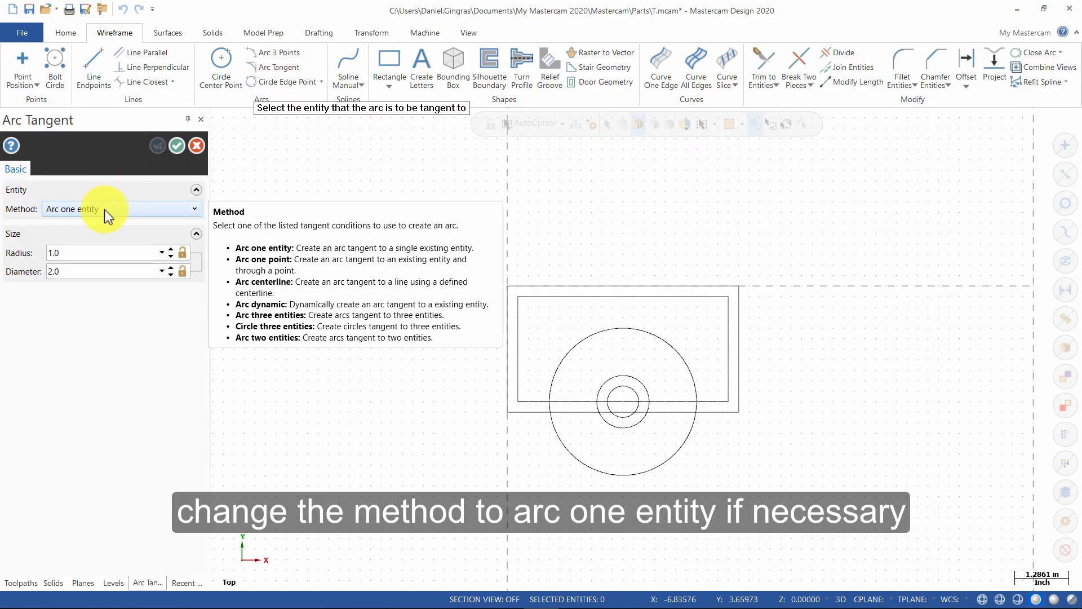
click(96, 254)
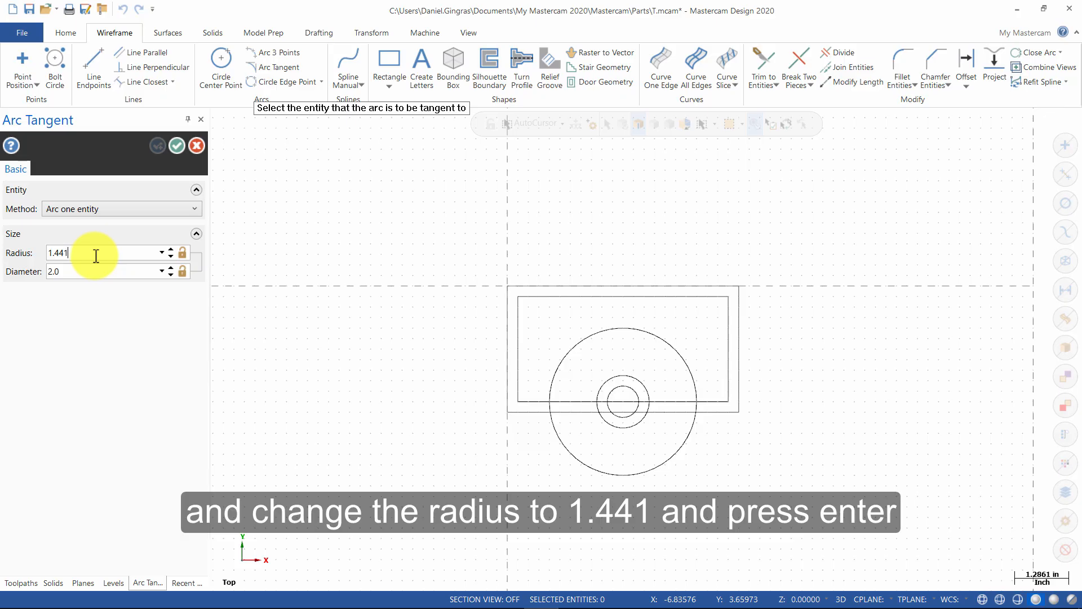
key(Return)
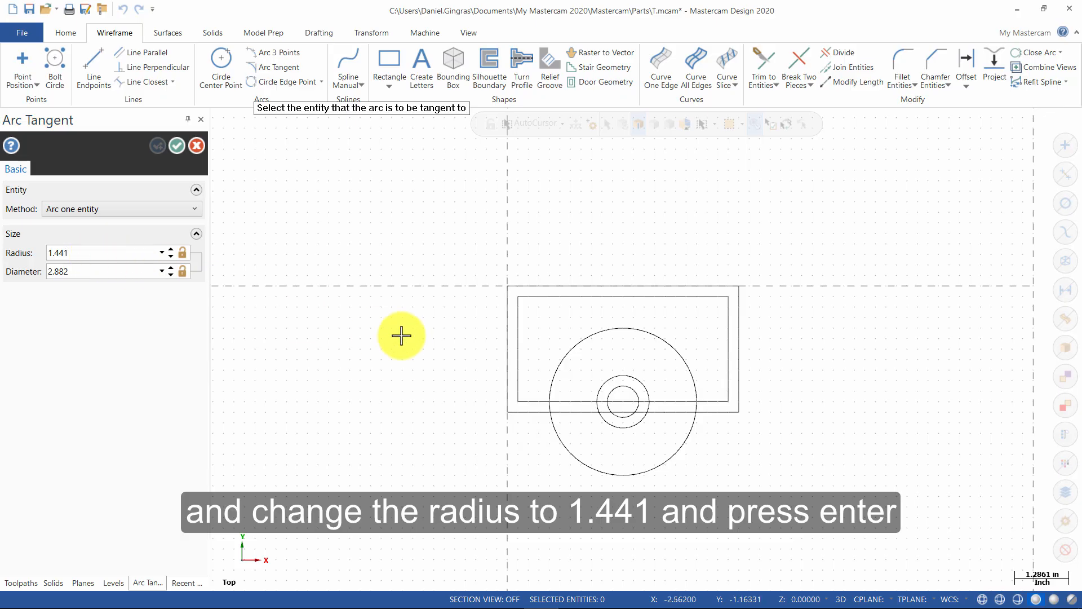
click(642, 382)
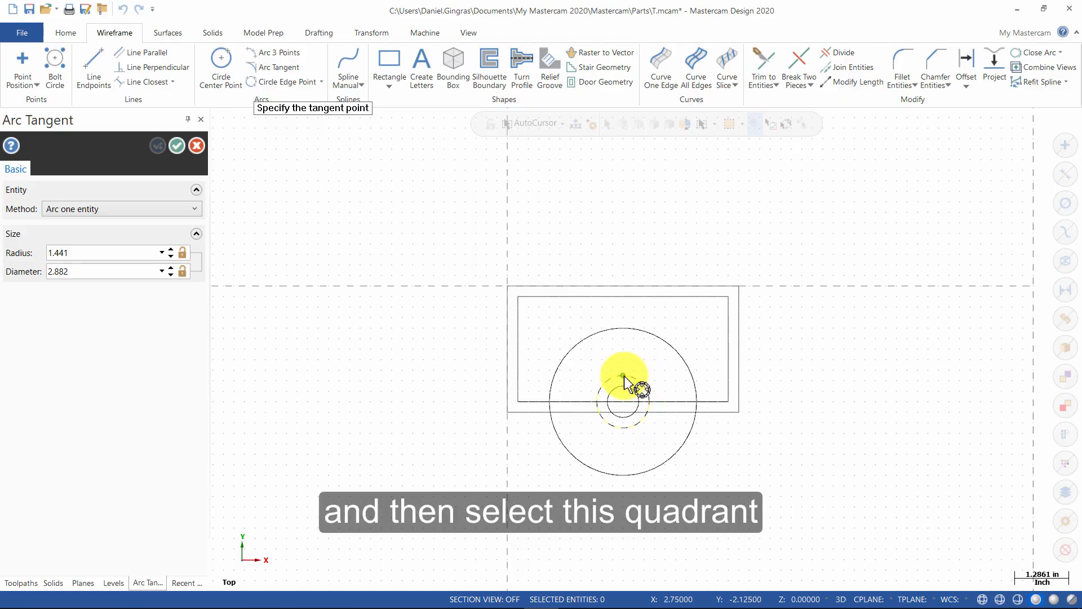
click(624, 376)
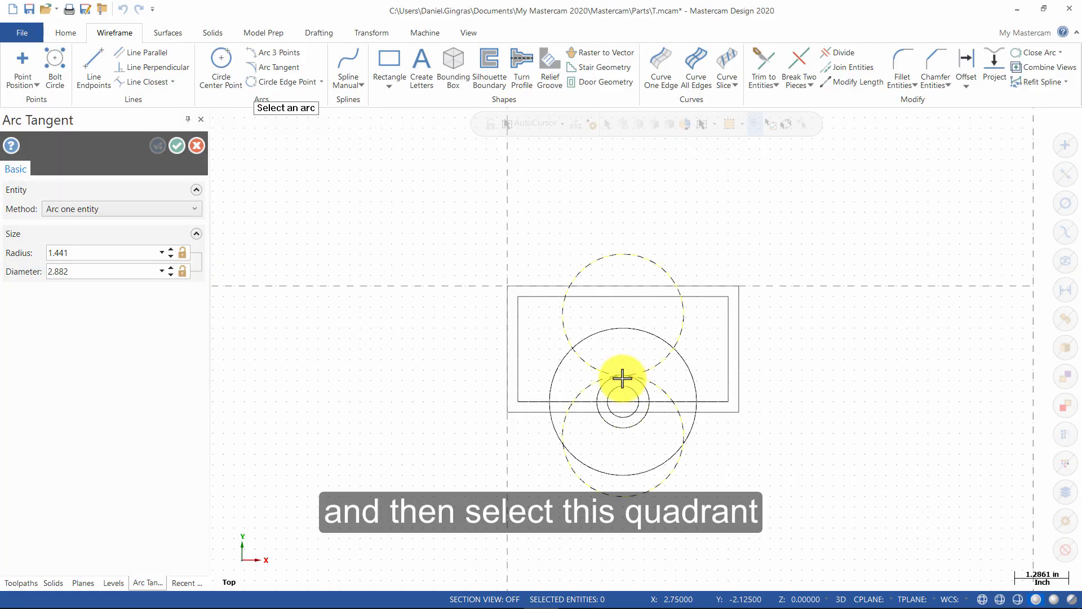
click(581, 393)
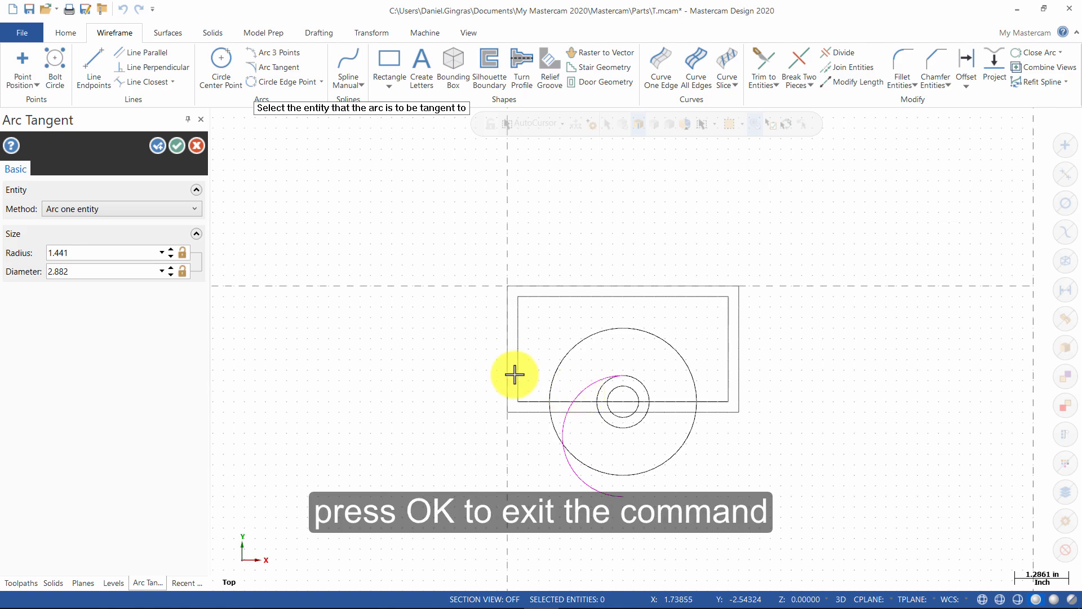
click(180, 145)
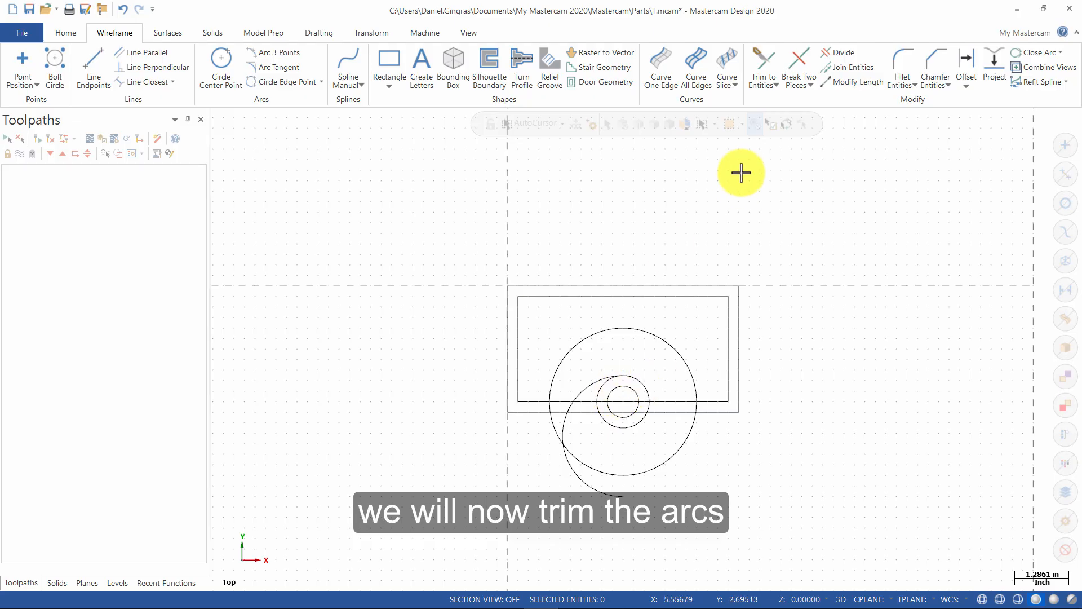
Use Trim to Point to trim the 1.75-radius circle to its upper half at the inner rectangle's lower-left endpoint.
click(769, 89)
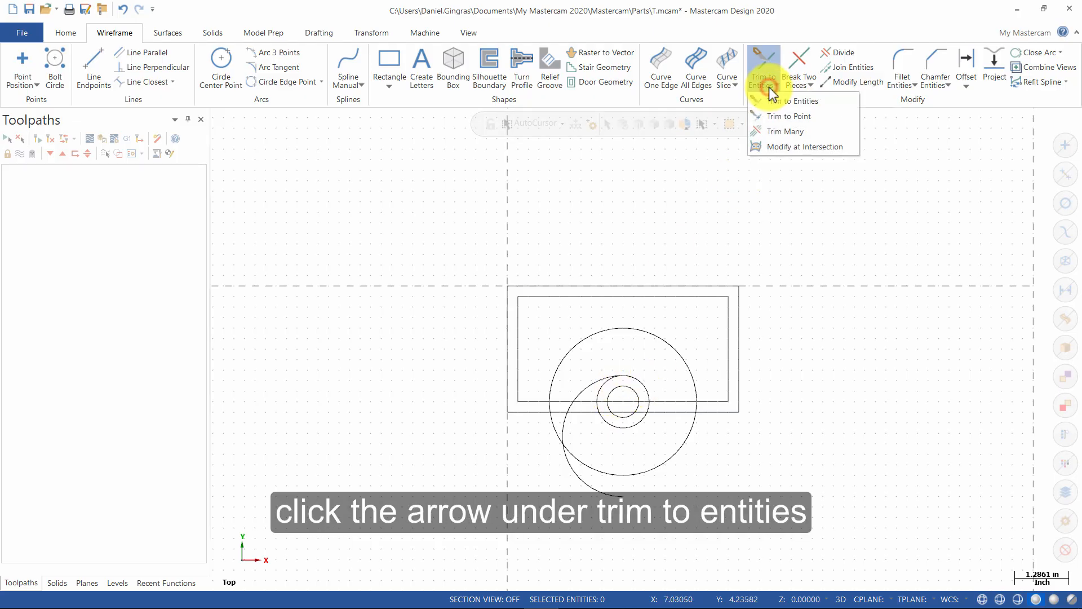
click(769, 118)
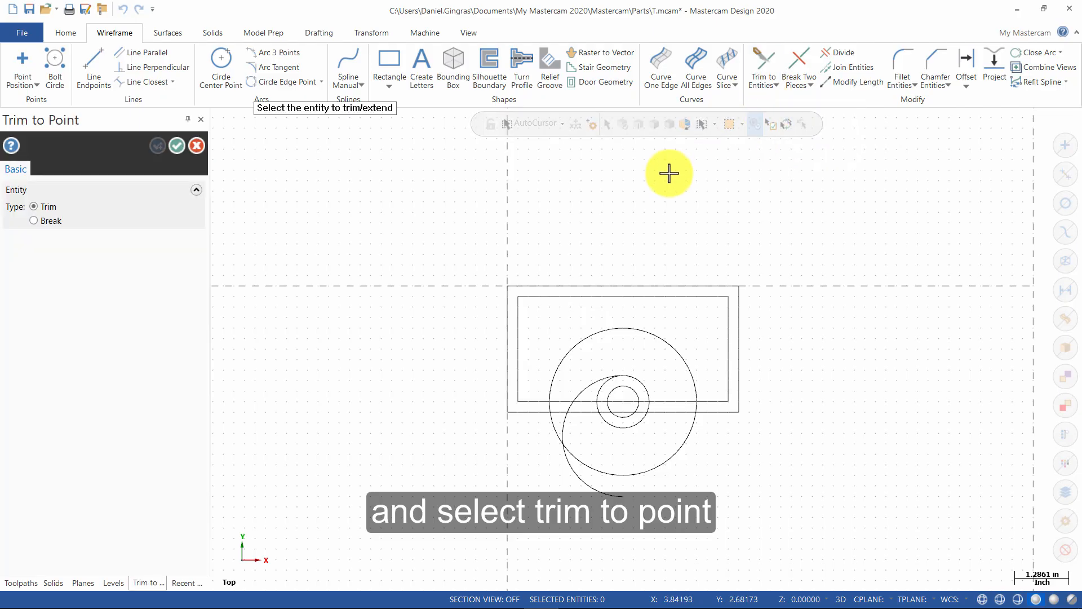
click(621, 333)
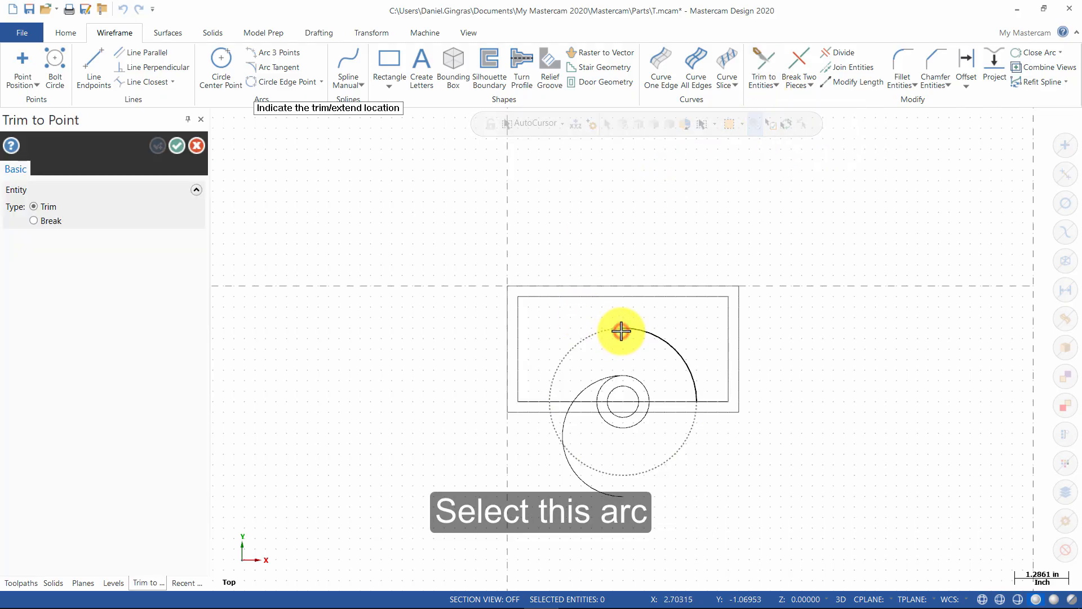
click(517, 401)
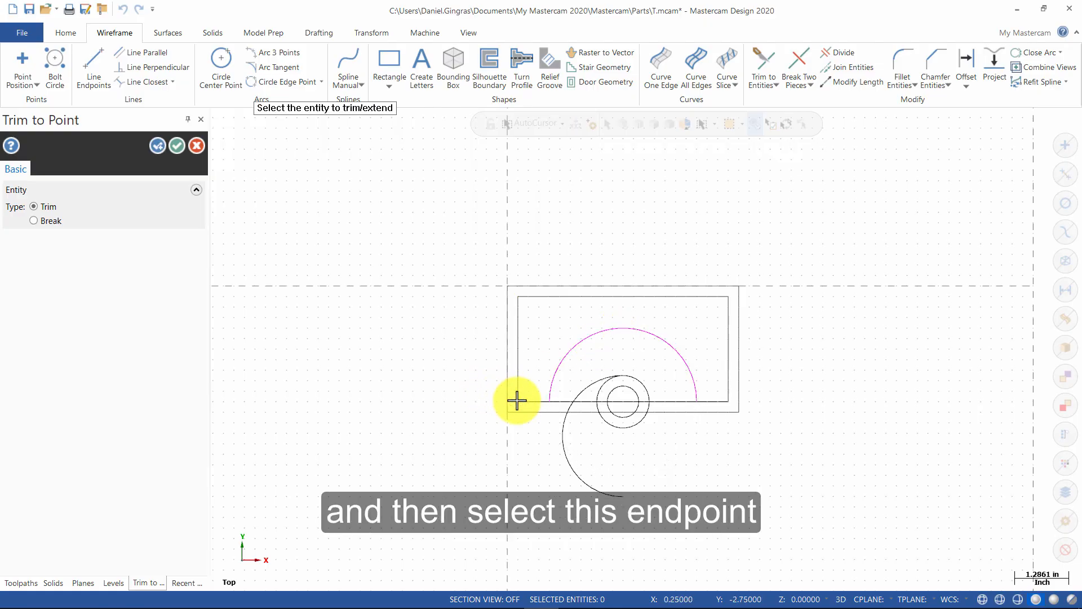
Trim the tangent arc to its intersection with the inner rectangle's lower edge using the Intersection snap, keeping the upper portion.
click(583, 386)
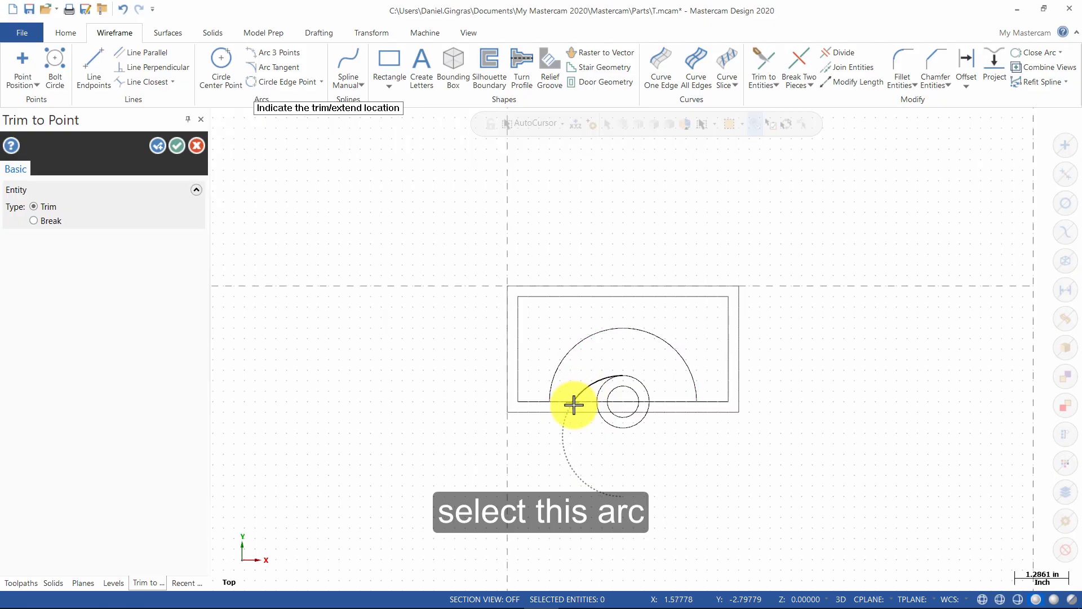
scroll(571, 404, up, 1)
scroll(571, 404, up, 2)
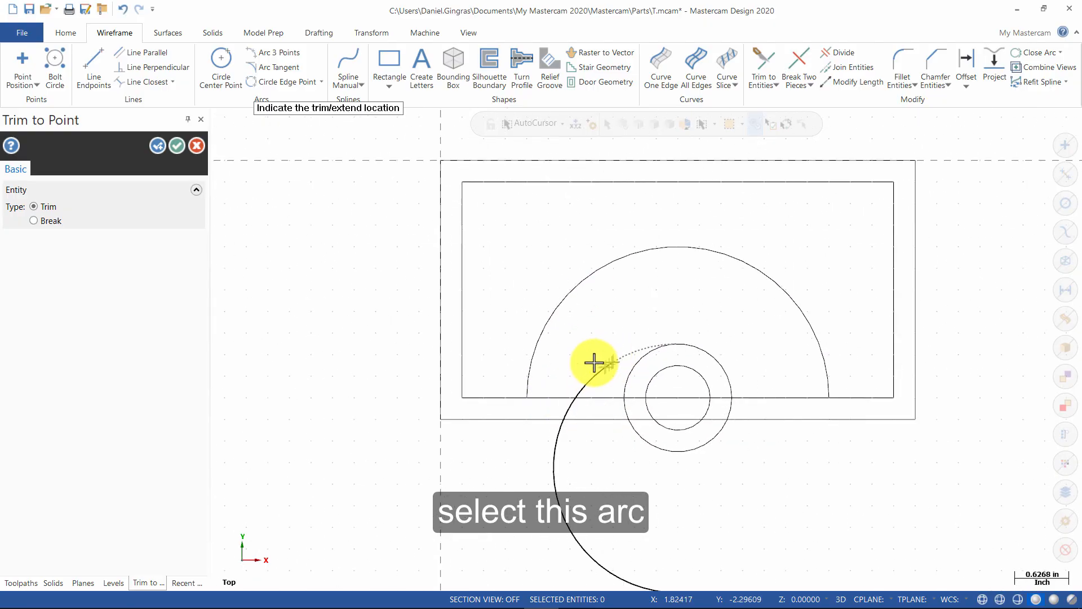
scroll(579, 400, up, 4)
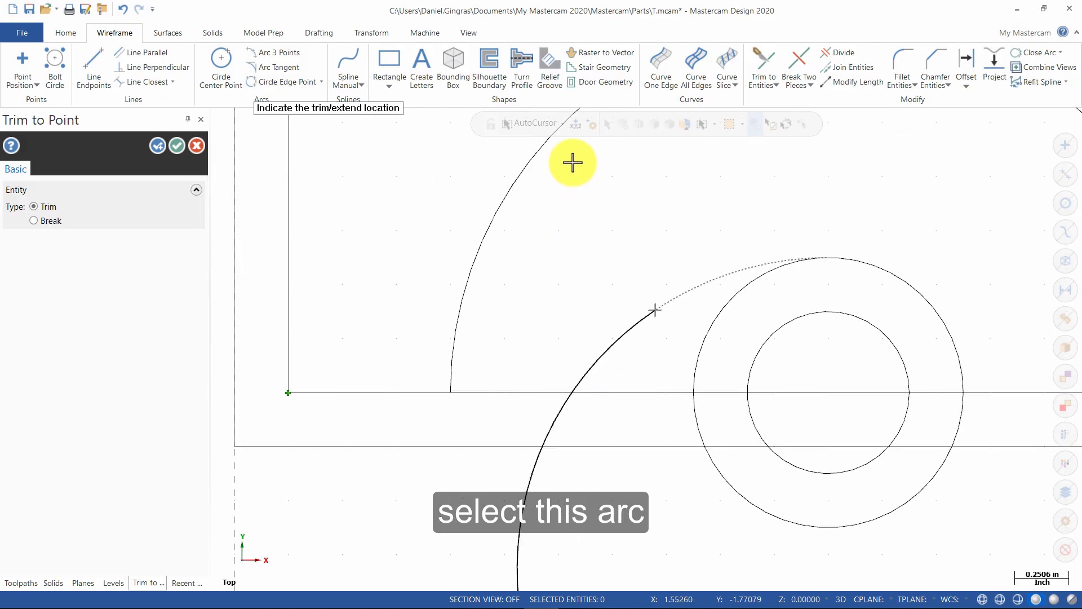
click(563, 124)
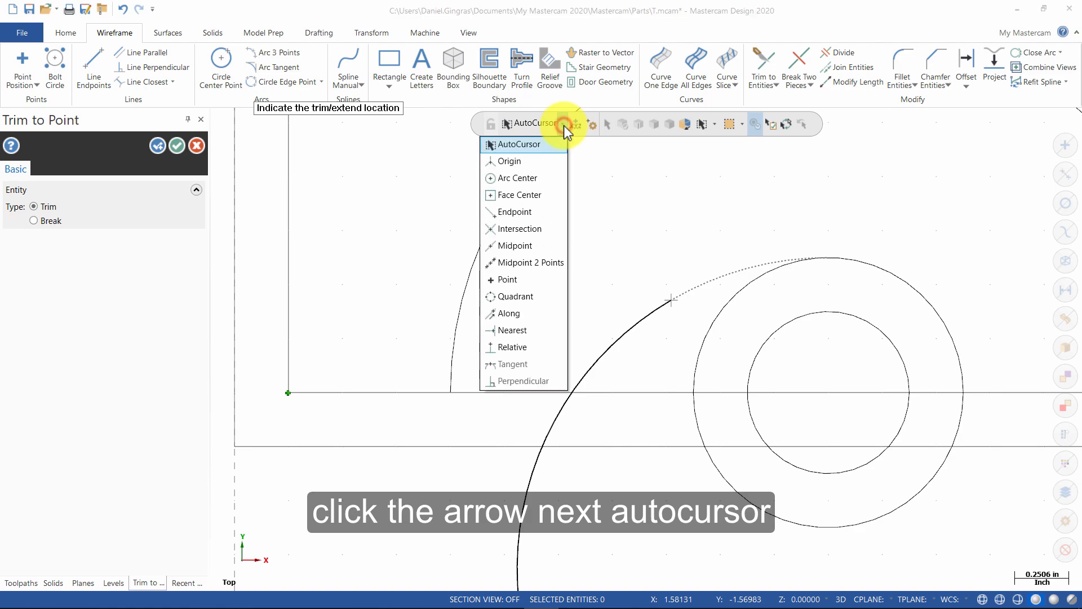
click(529, 230)
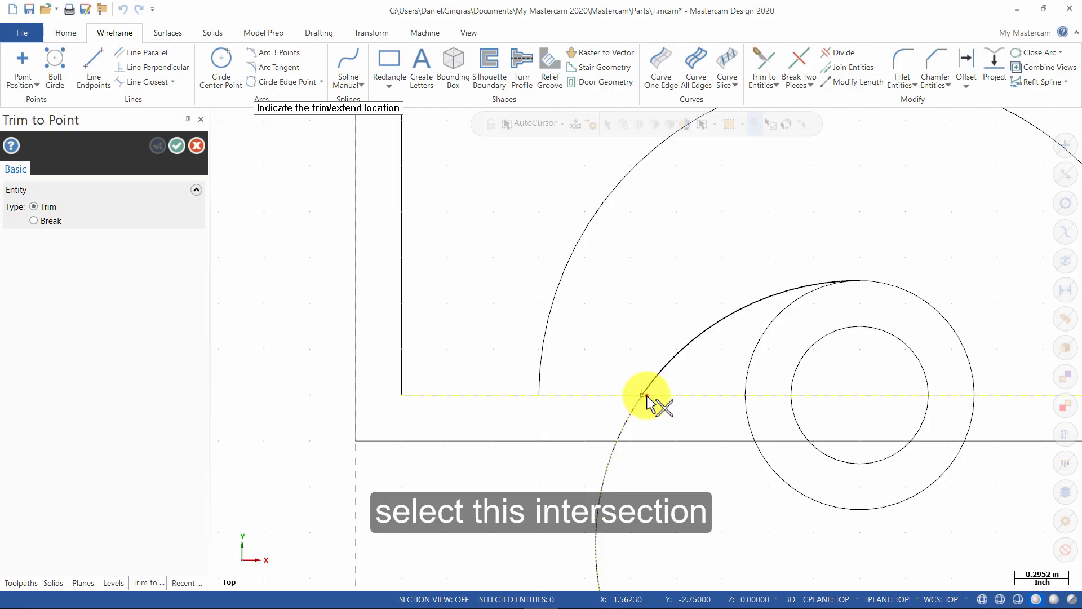
click(645, 395)
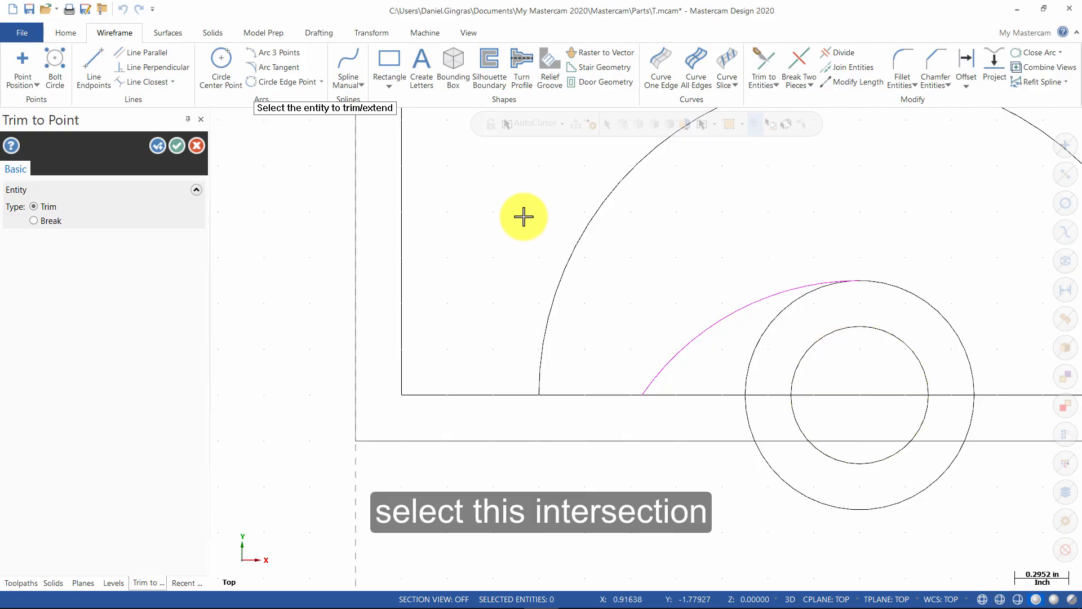
click(162, 146)
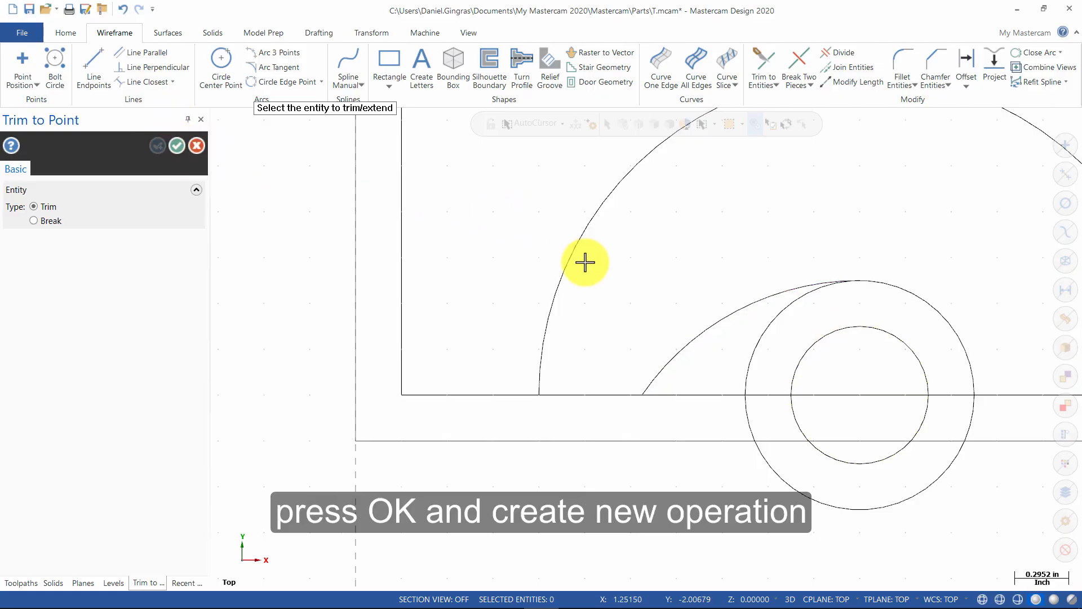
Trim the 0.375-radius circle to its upper half at the inner rectangle's lower-left endpoint and finish the command.
click(845, 333)
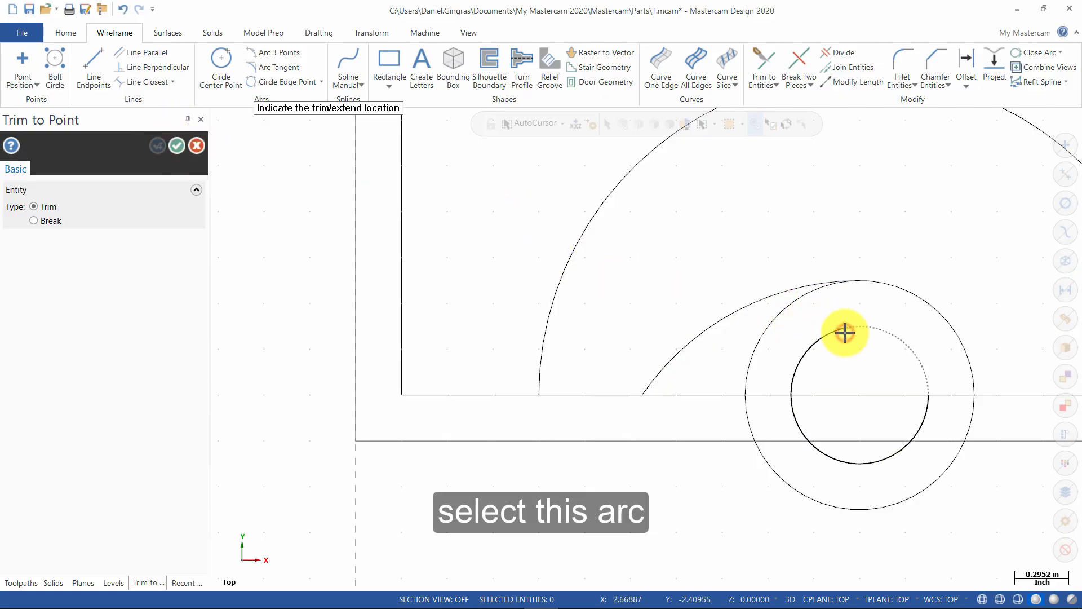
click(401, 395)
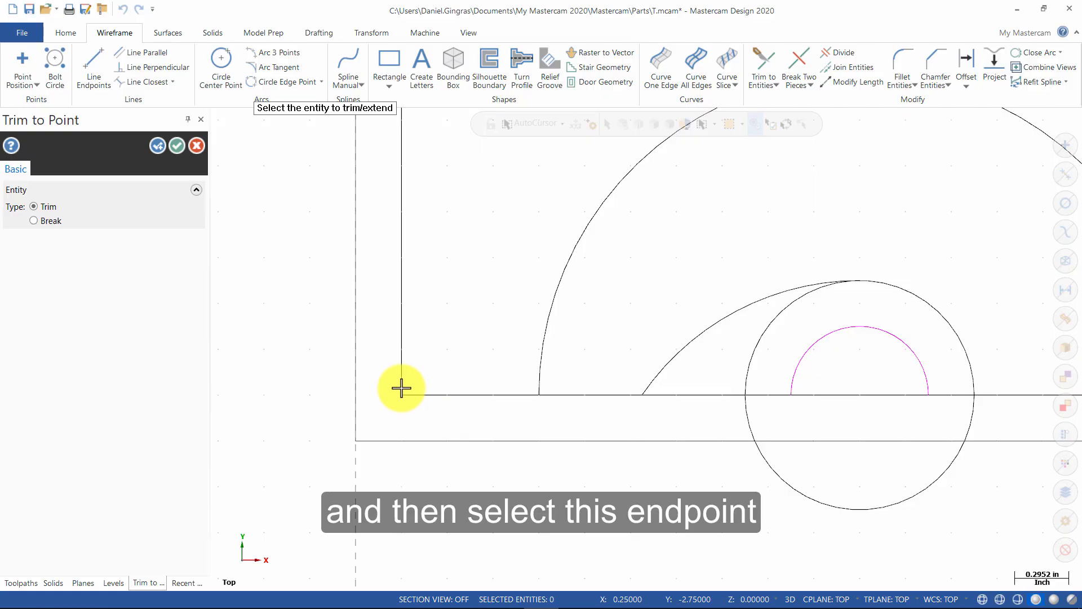
click(175, 145)
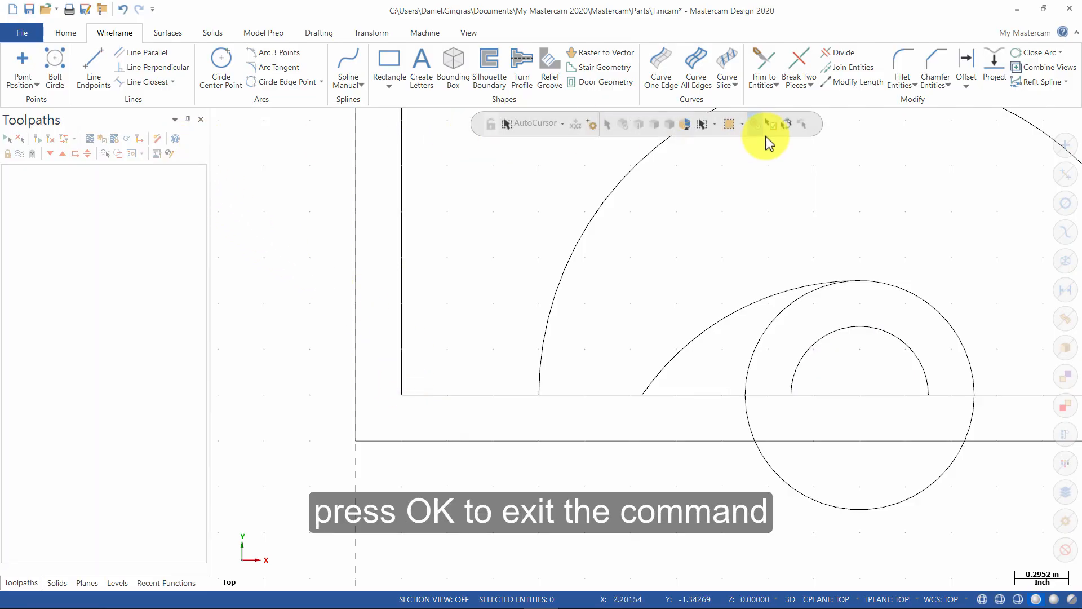
Use Trim to Entities with the Trim 2 entities method to trim the 0.625-radius circle's upper-right portion against the tangent arc.
click(786, 126)
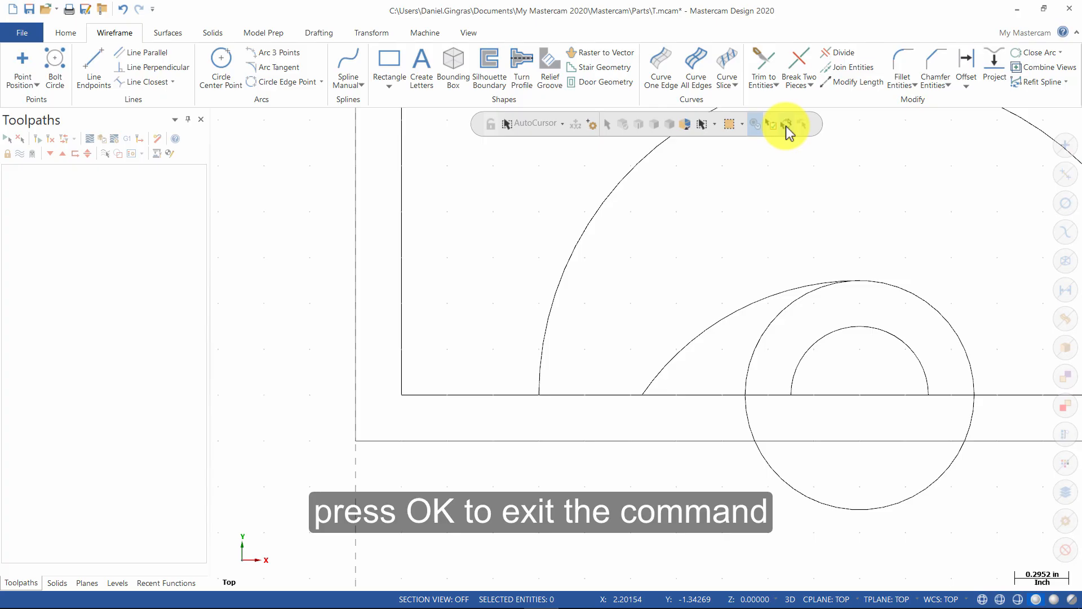
click(772, 68)
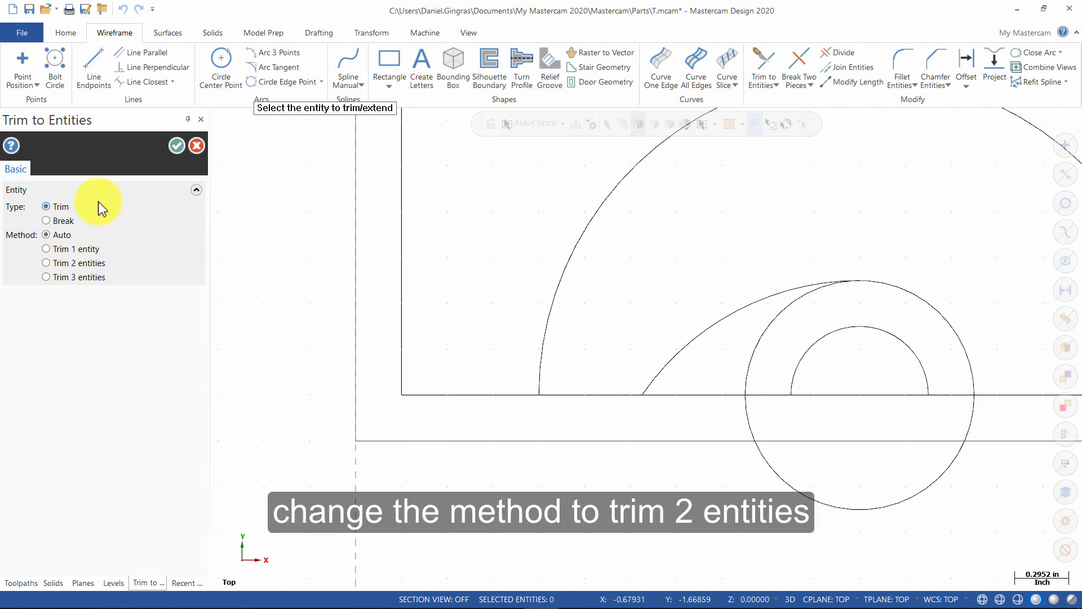
click(80, 264)
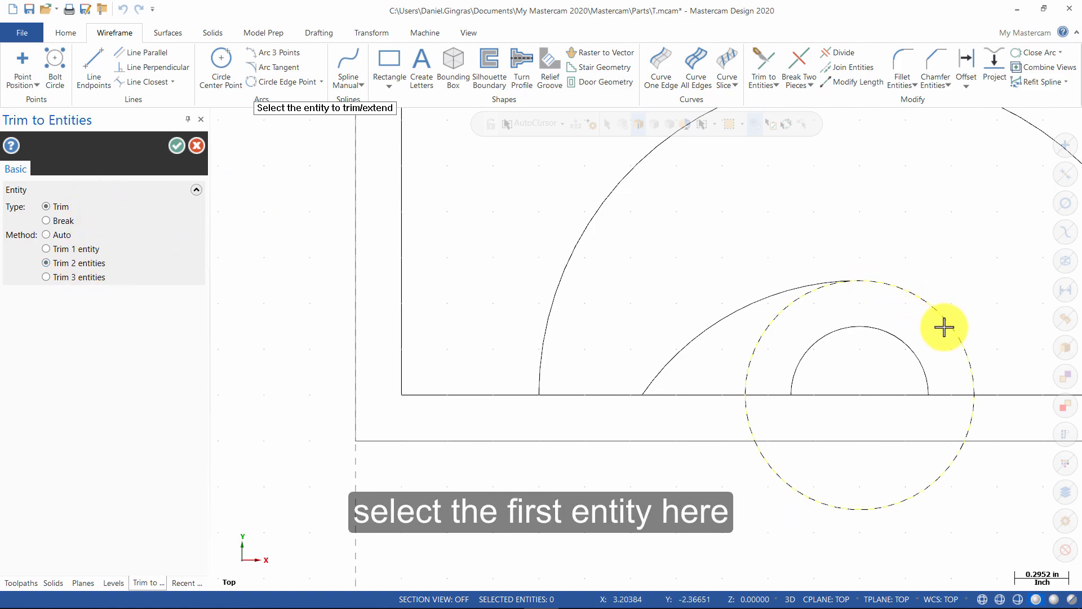
click(969, 348)
click(968, 348)
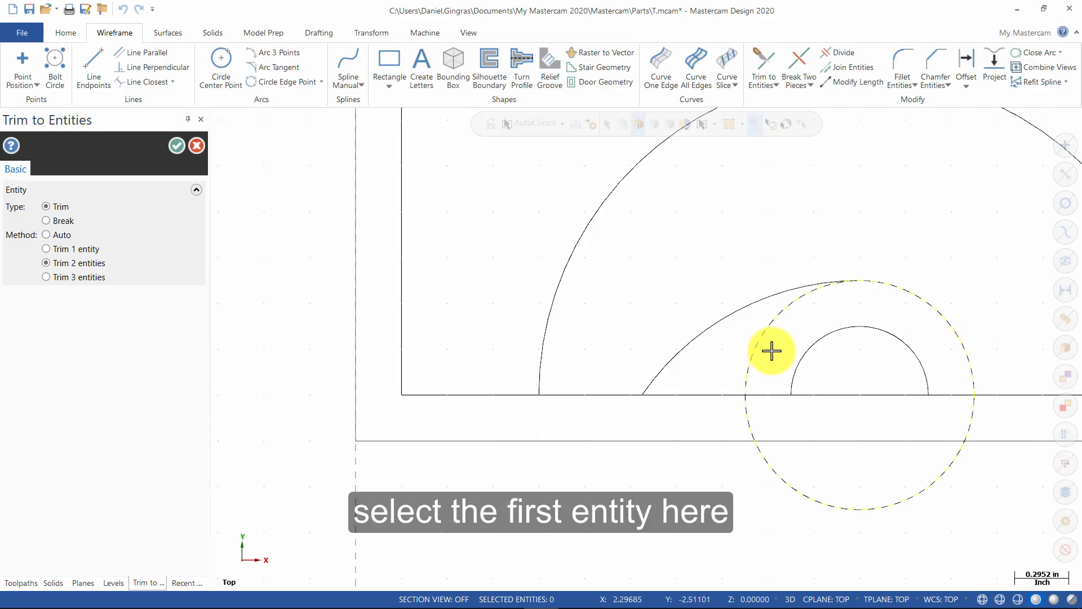
click(671, 356)
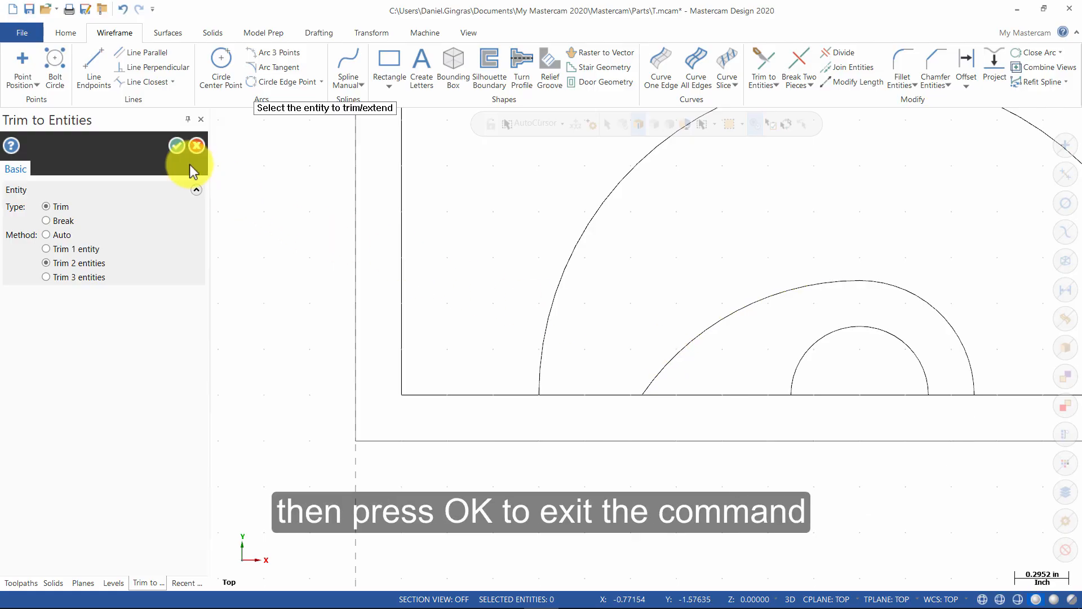
click(177, 146)
Divide the inner rectangle's lower edge with type Trim, removing the segment beneath the smallest arc, and finish the command.
scroll(383, 414, down, 3)
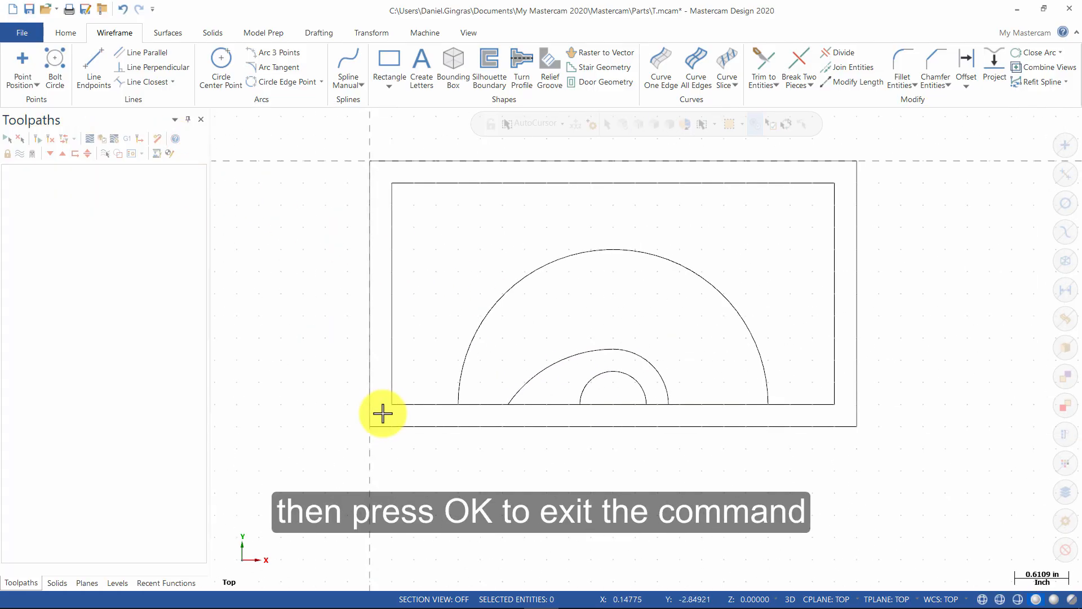
scroll(383, 413, down, 1)
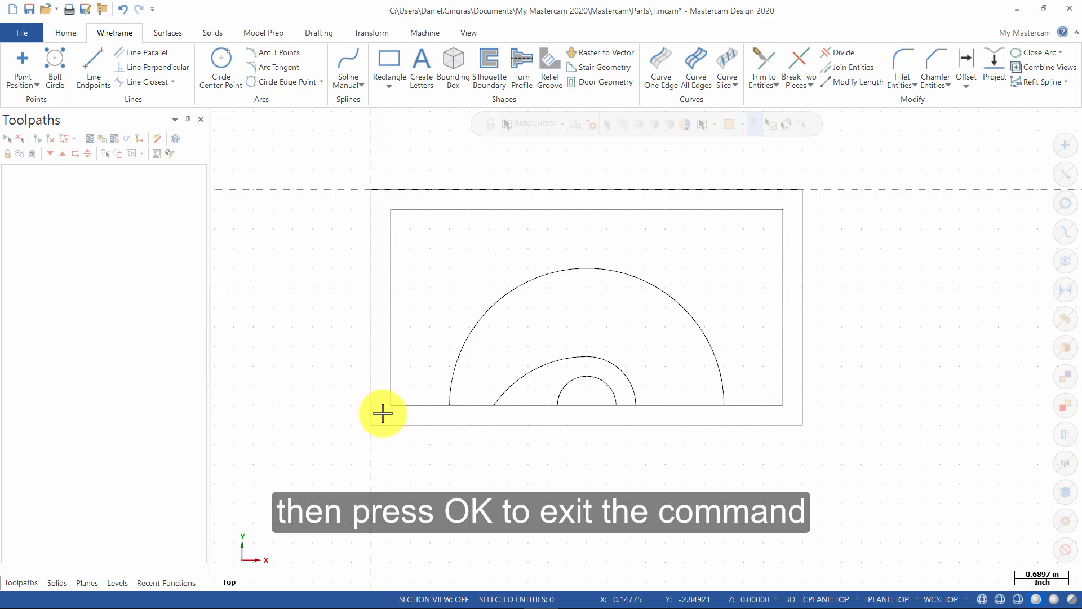
click(838, 52)
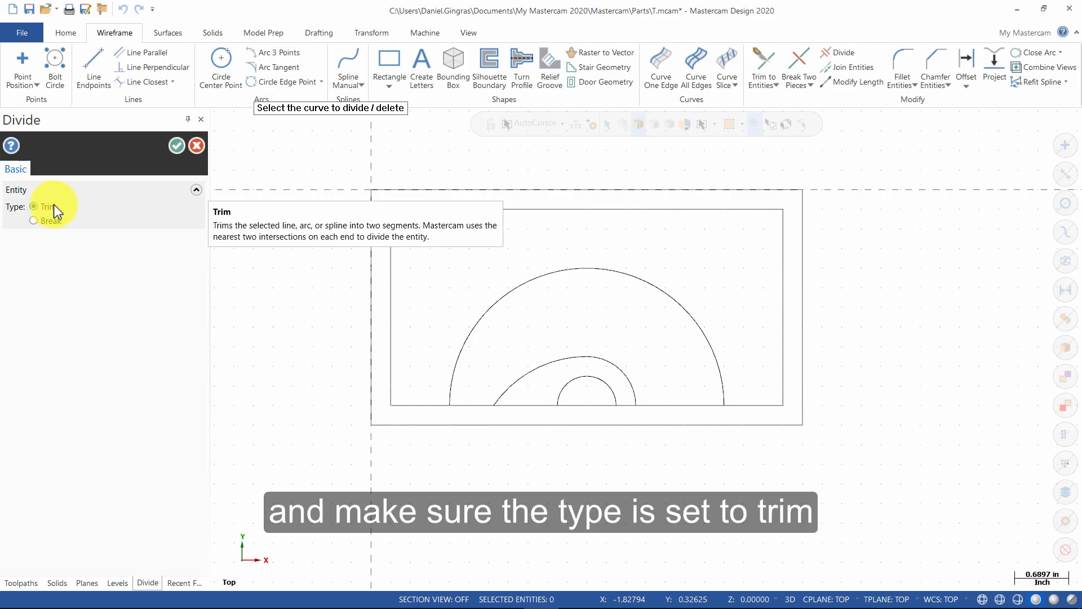
click(592, 406)
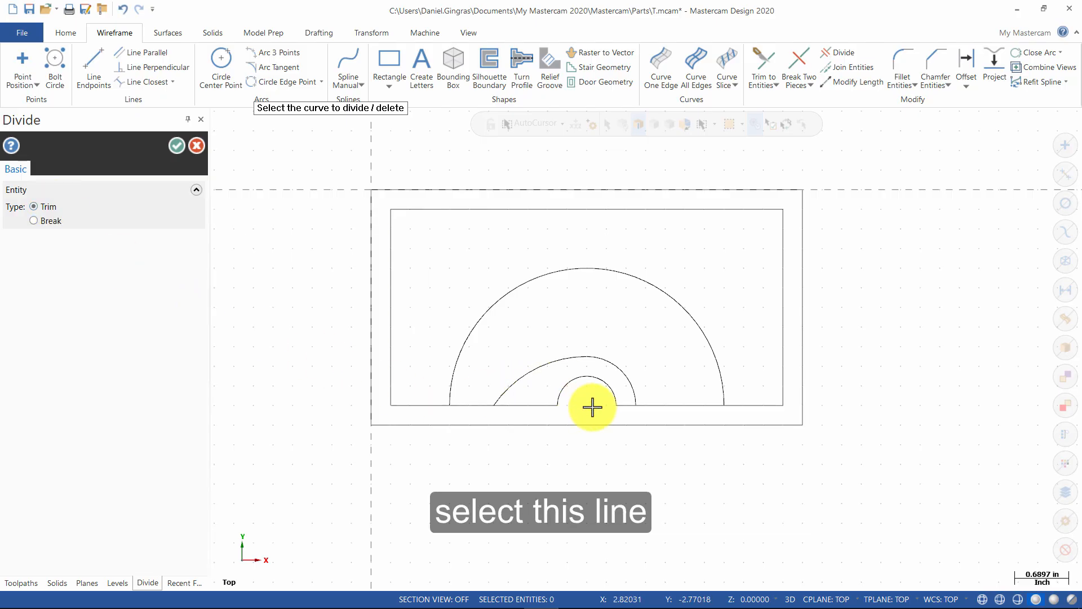
click(175, 147)
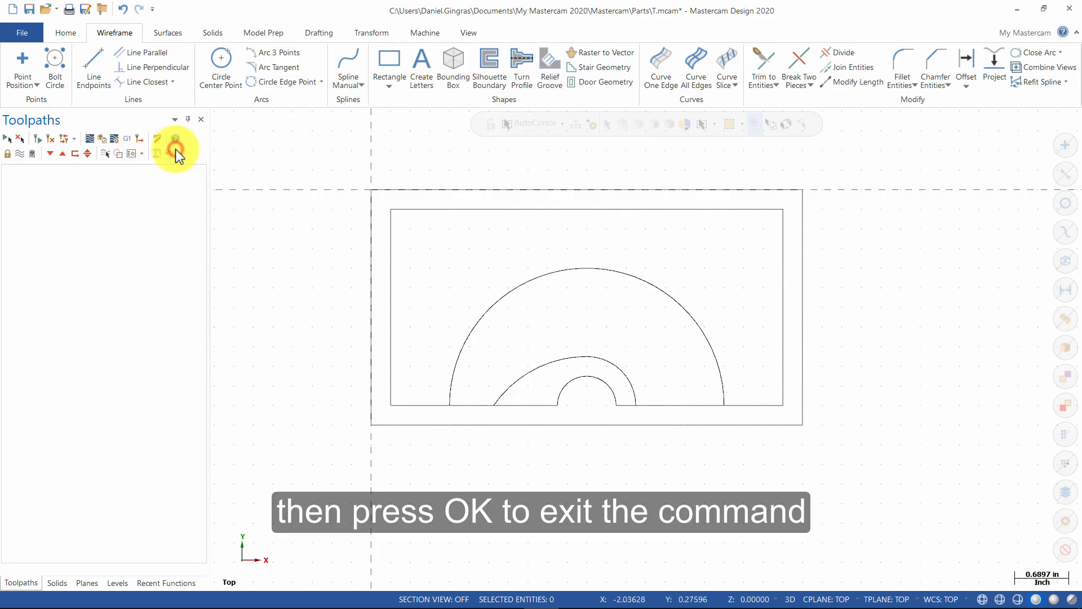
Create a parallel line 0.25 above the right segment of the inner rectangle's lower edge and finish the command.
click(148, 54)
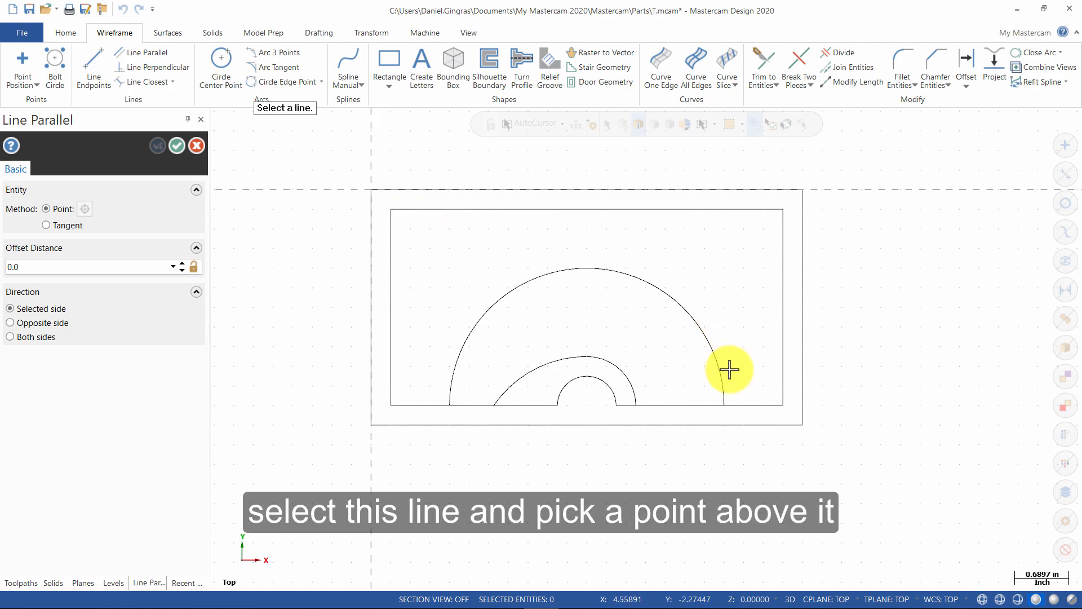
click(750, 404)
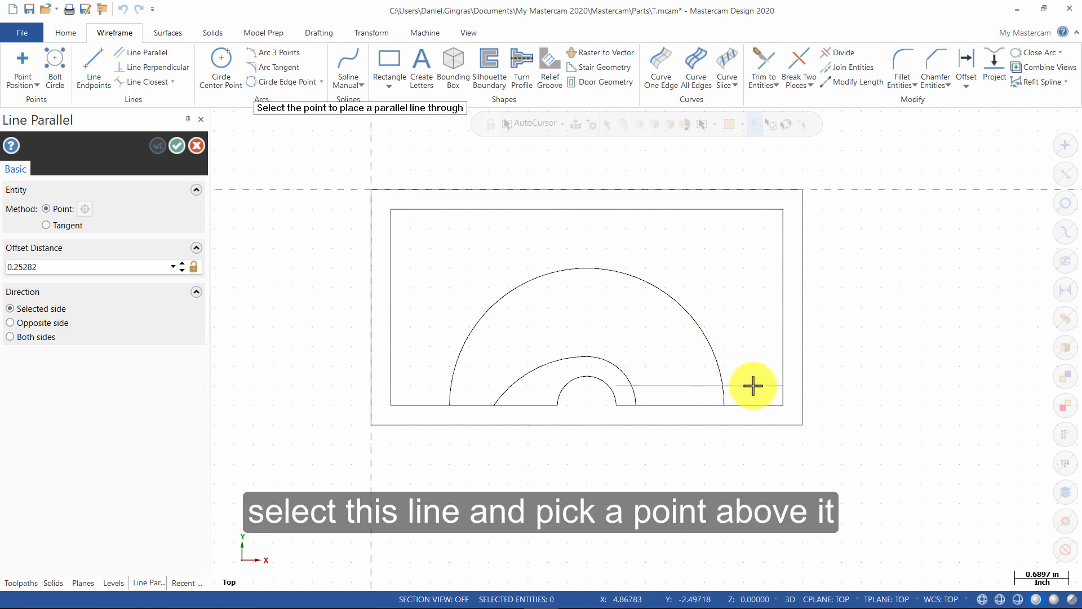
click(753, 385)
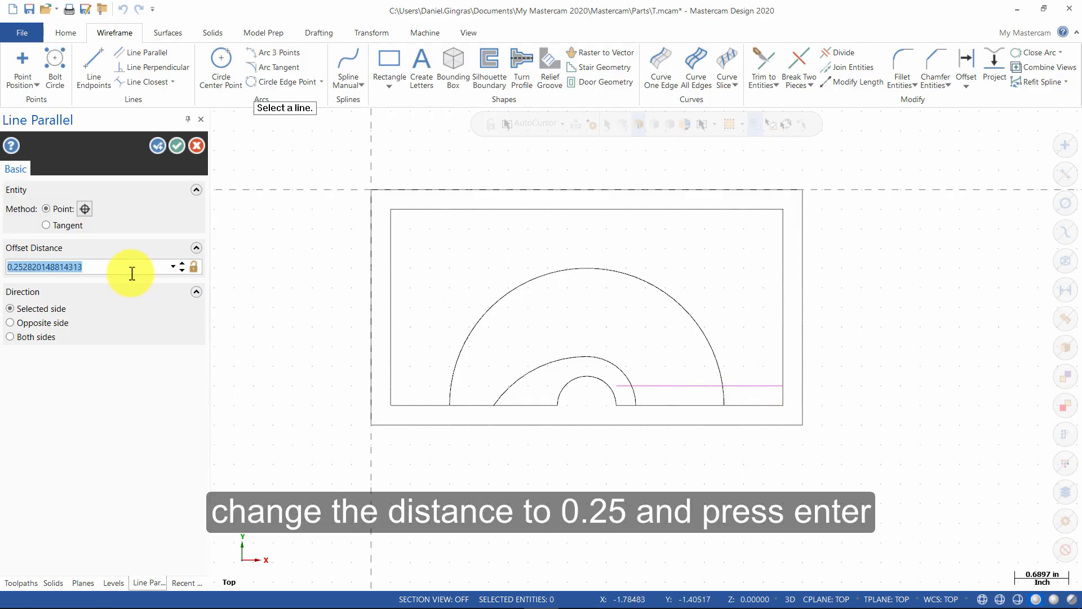
key(BackSpace)
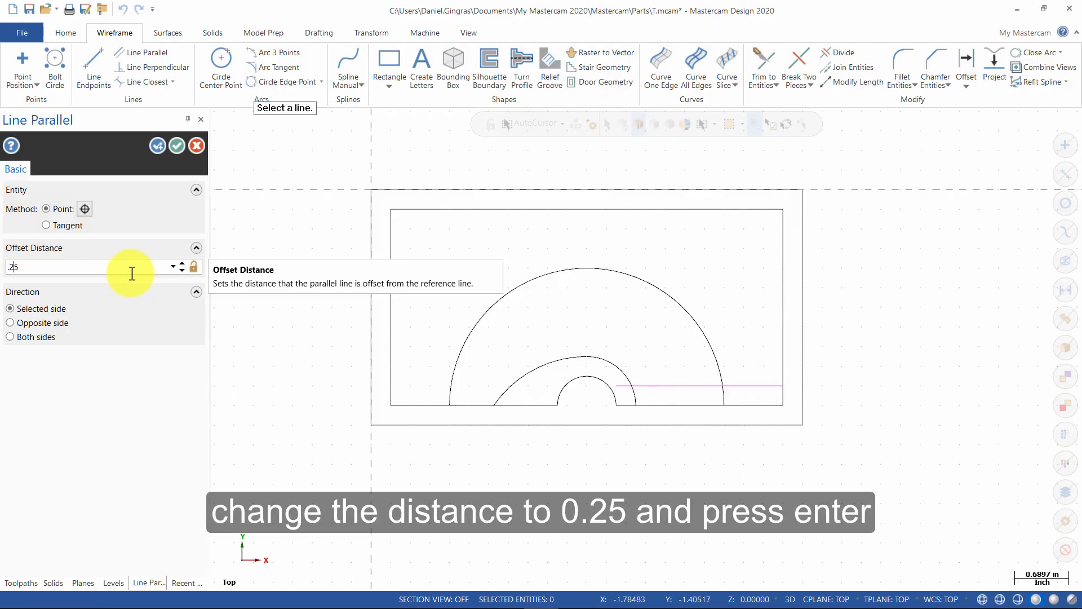
key(Return)
click(177, 147)
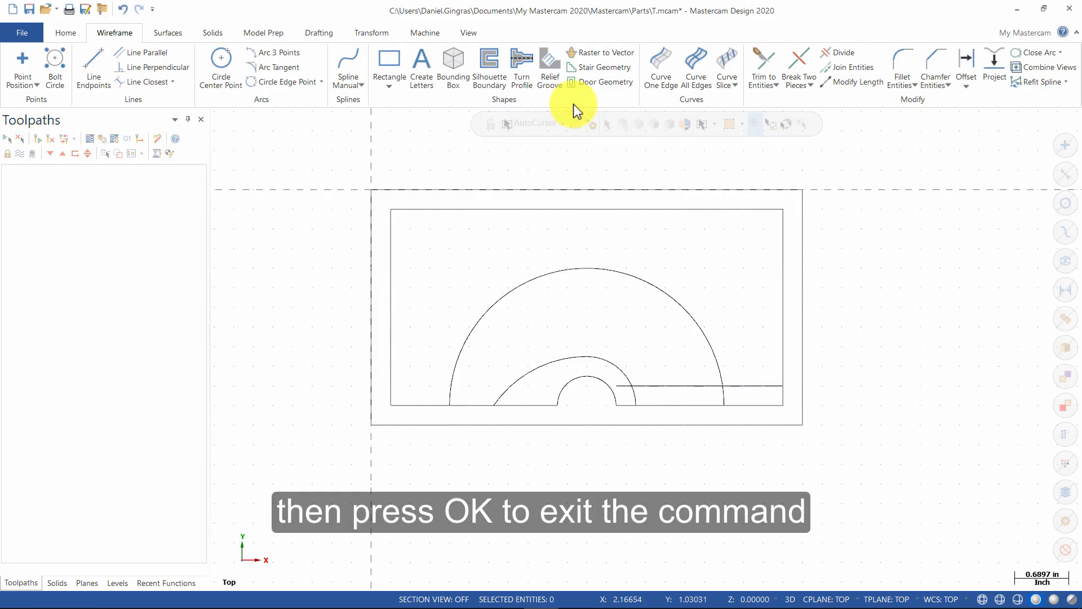
Chamfer both upper corners of the inner rectangle using the 1 Distance method with Distance 1 set to 1.0.
click(932, 66)
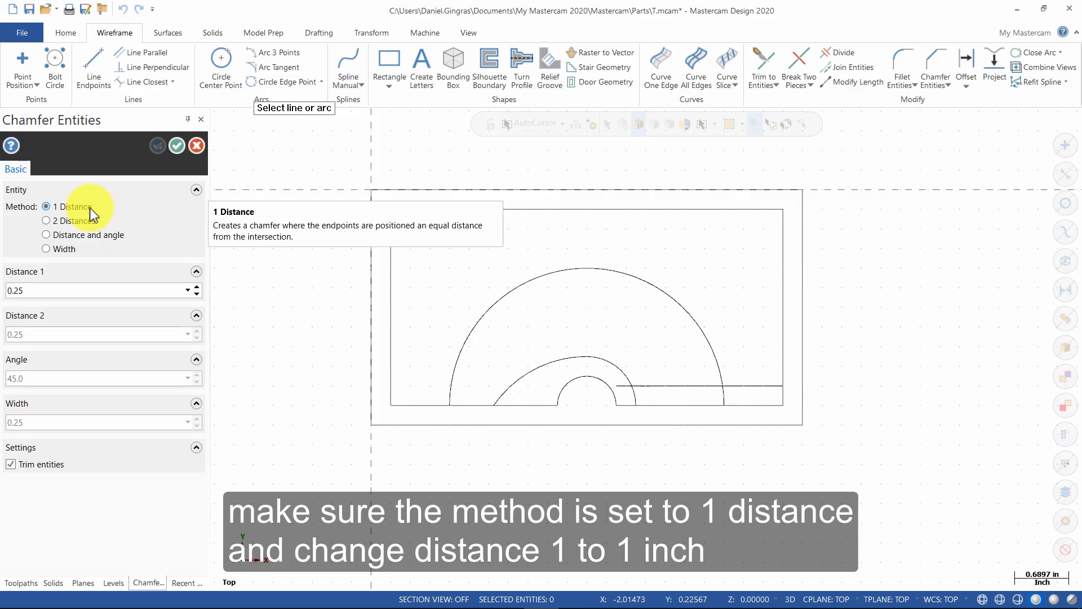
click(52, 289)
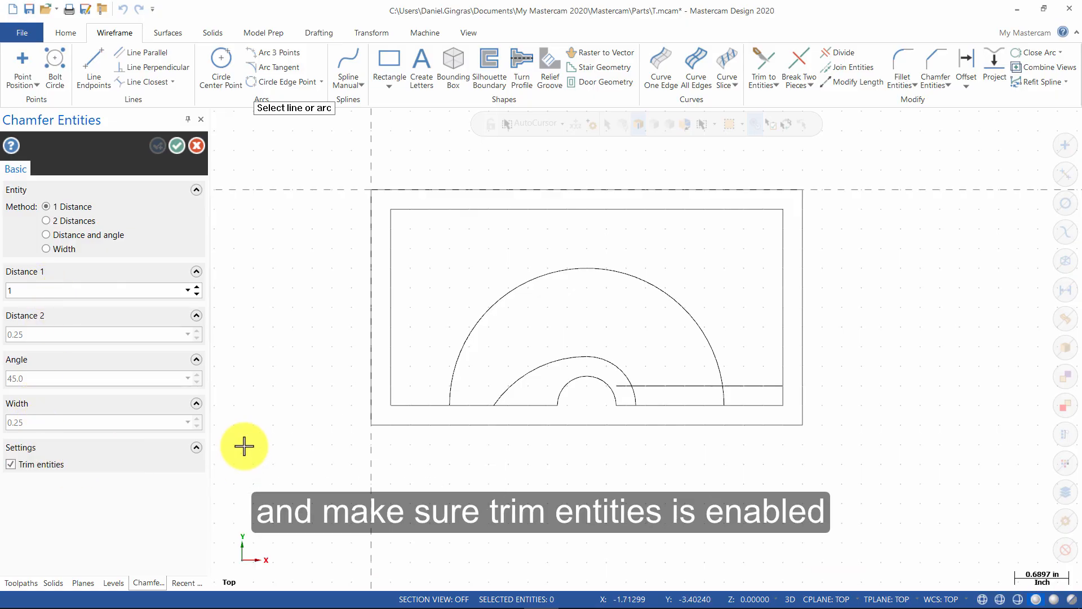
click(390, 275)
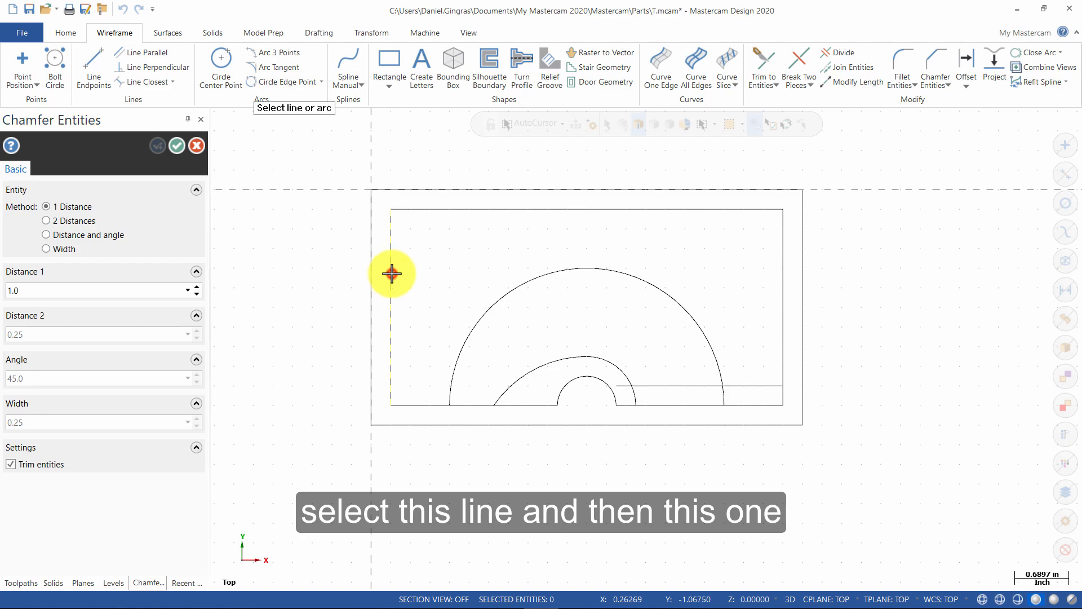
click(498, 210)
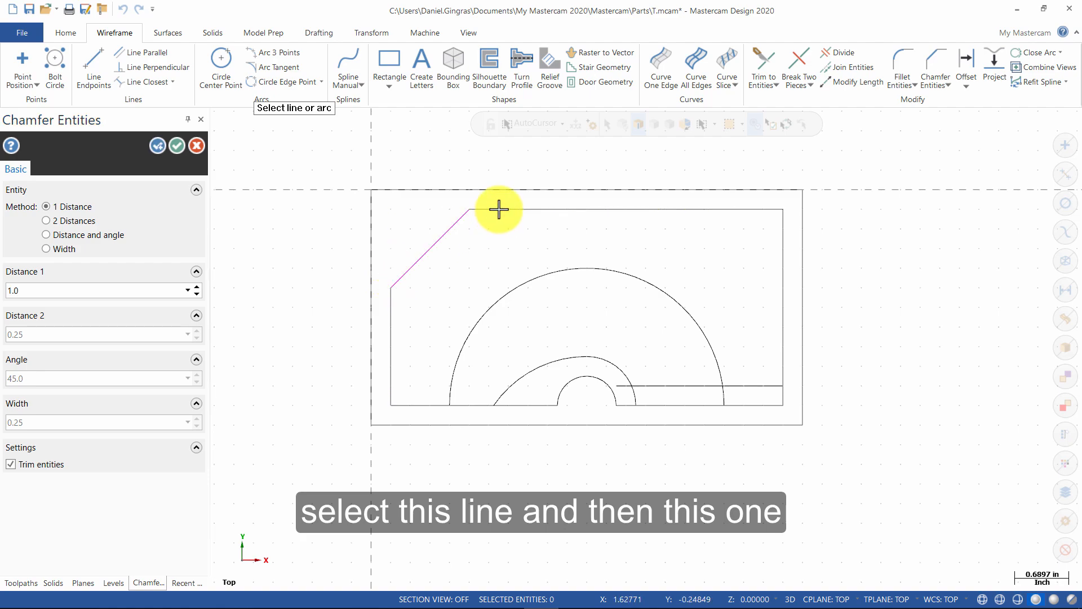
click(682, 208)
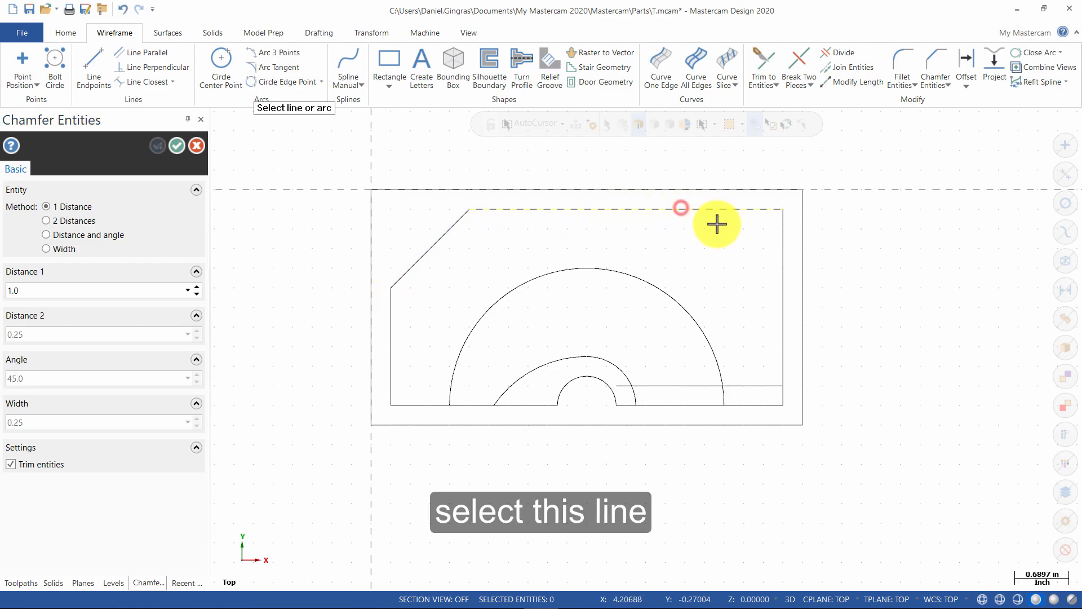
click(783, 287)
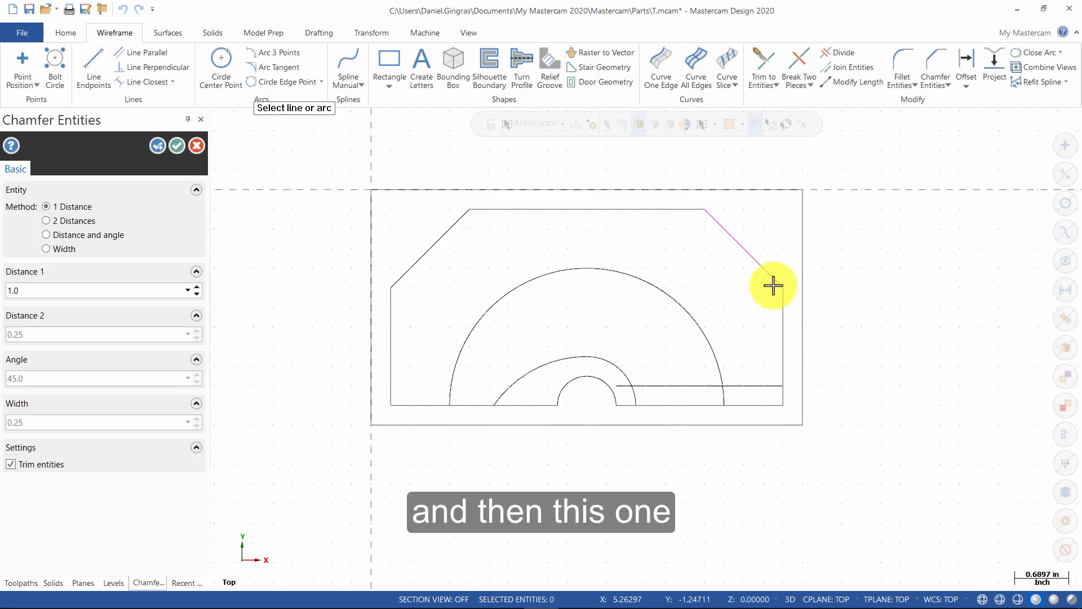
click(177, 146)
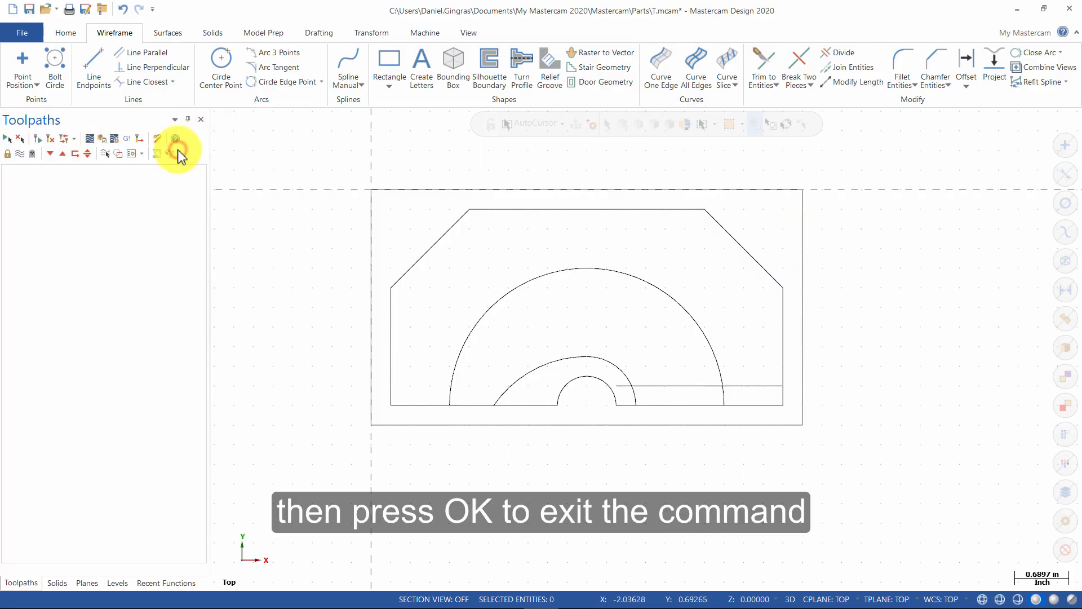
Draw a line from the upper-left chamfer's midpoint toward the large arc, with length 1.25 and angle -45.
click(106, 84)
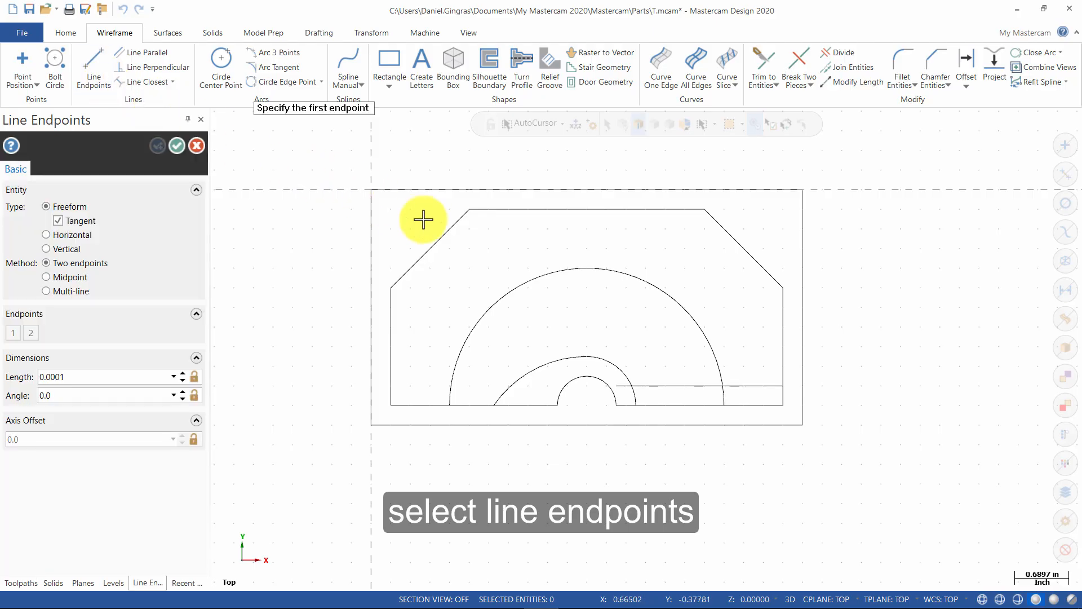
click(430, 249)
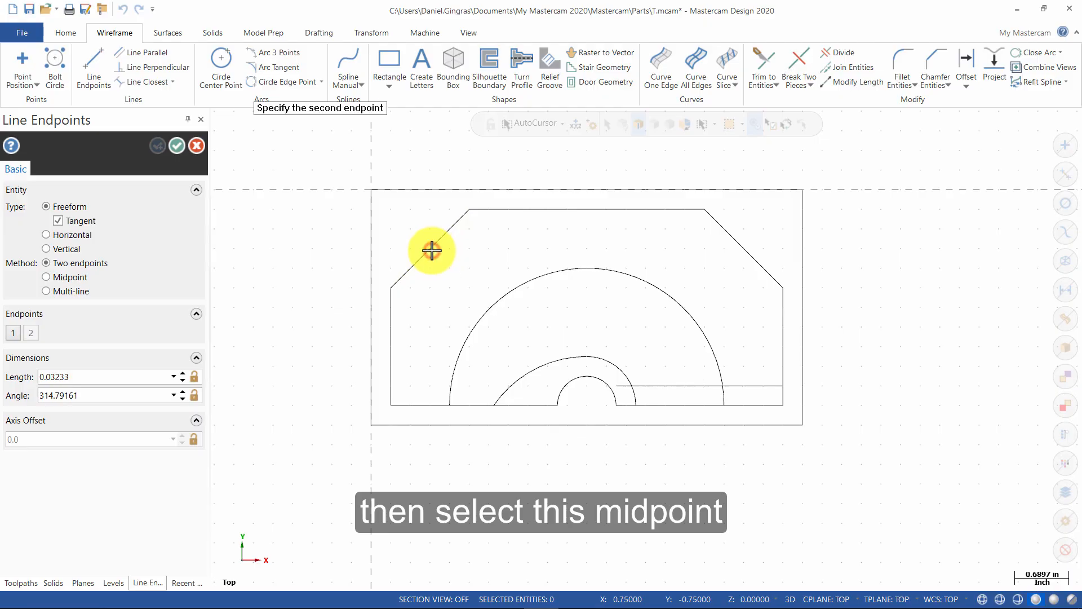
click(513, 331)
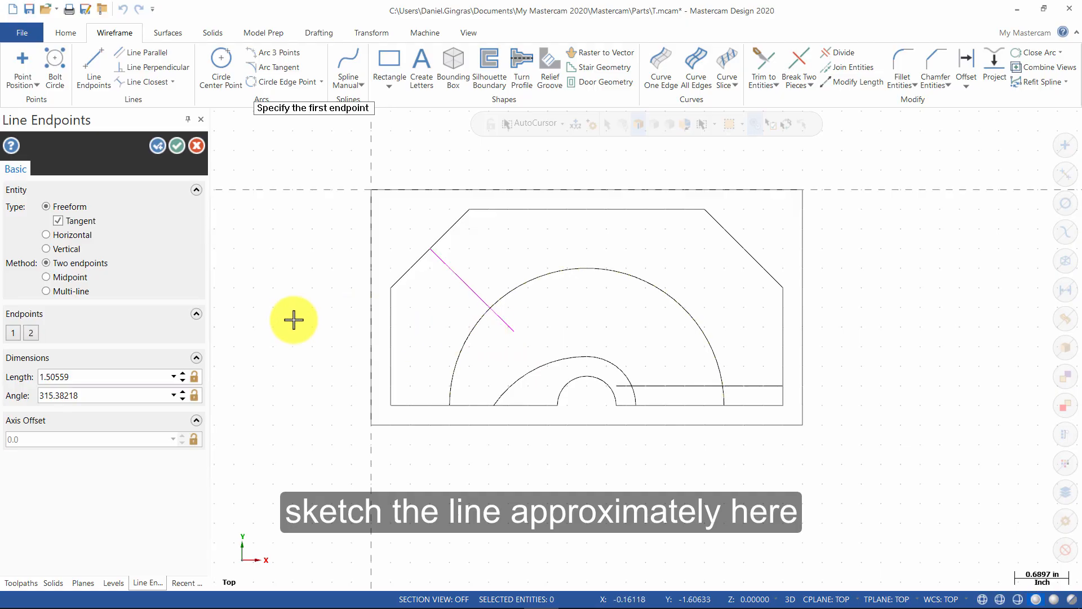
double_click(110, 376)
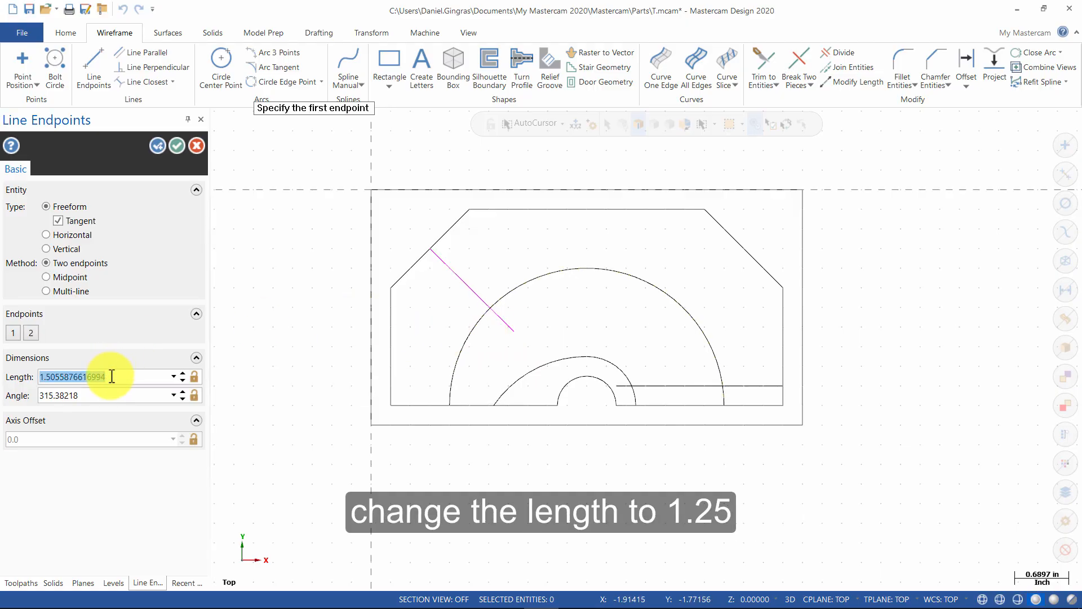
text(1.25)
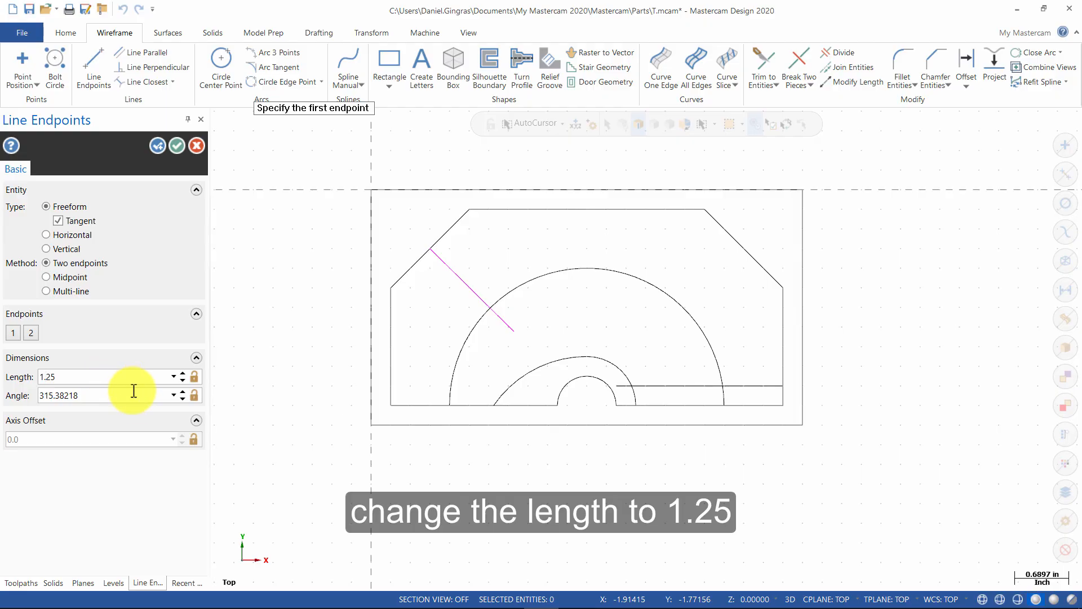
double_click(125, 394)
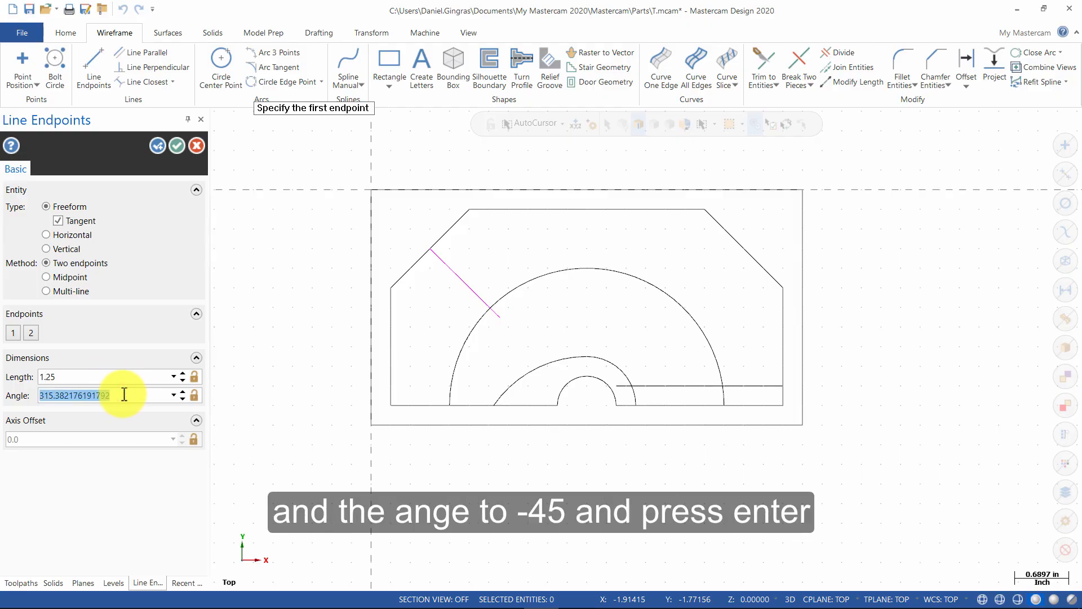
text(-45)
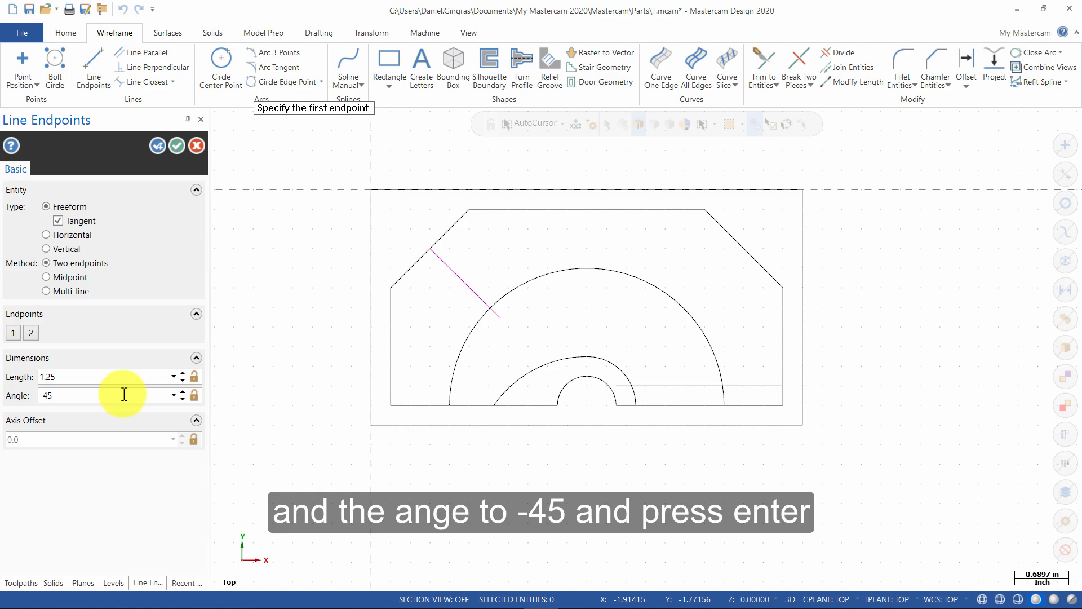
key(Return)
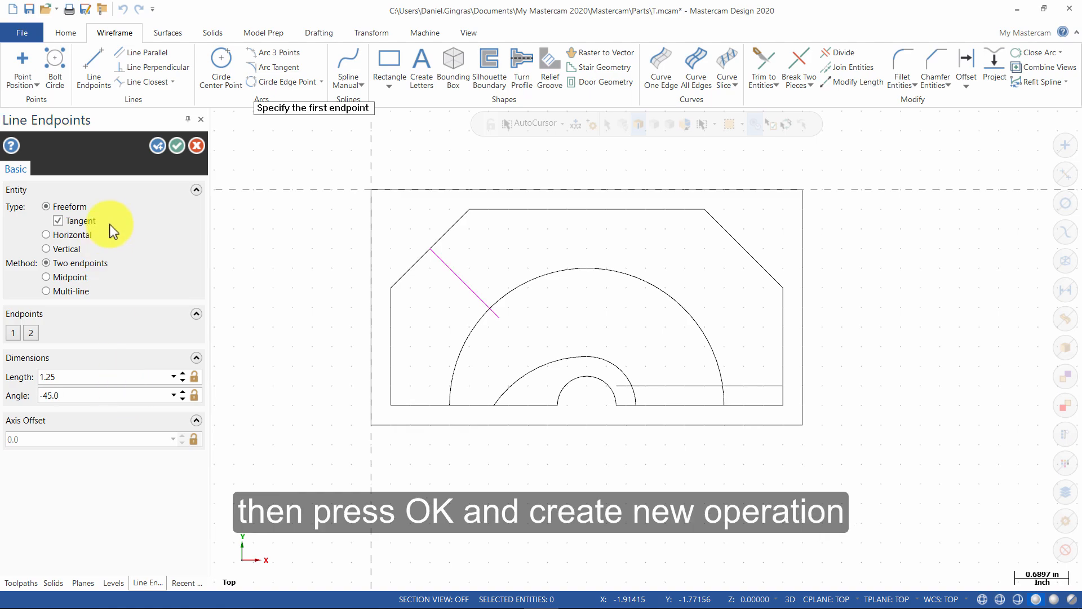
click(157, 150)
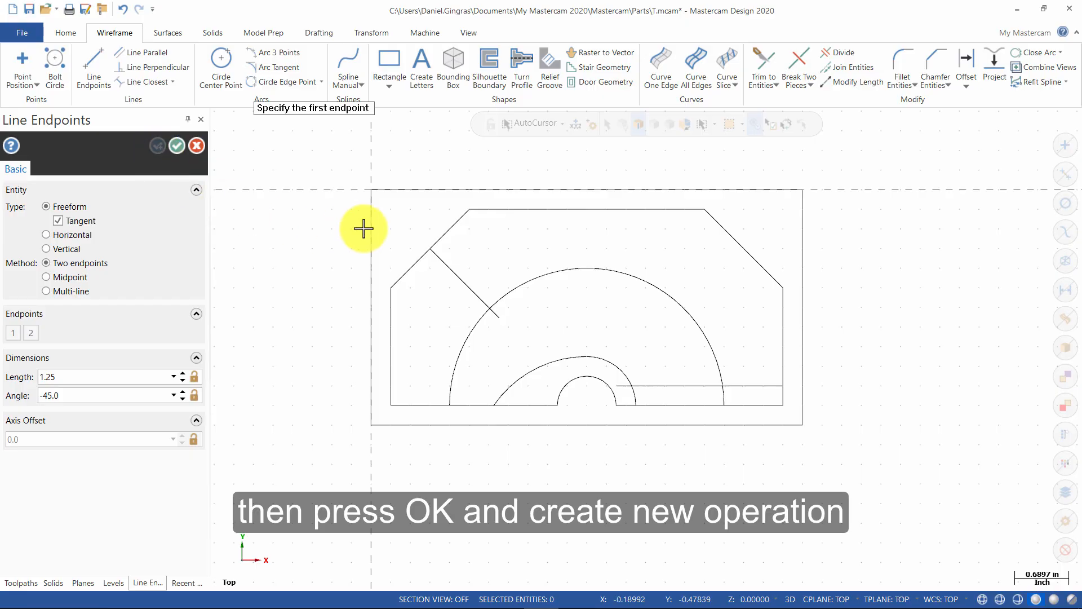
Draw a line from the upper-right chamfer's midpoint toward the large arc, with length 1.25 and angle 270-45, and finish the command.
click(746, 249)
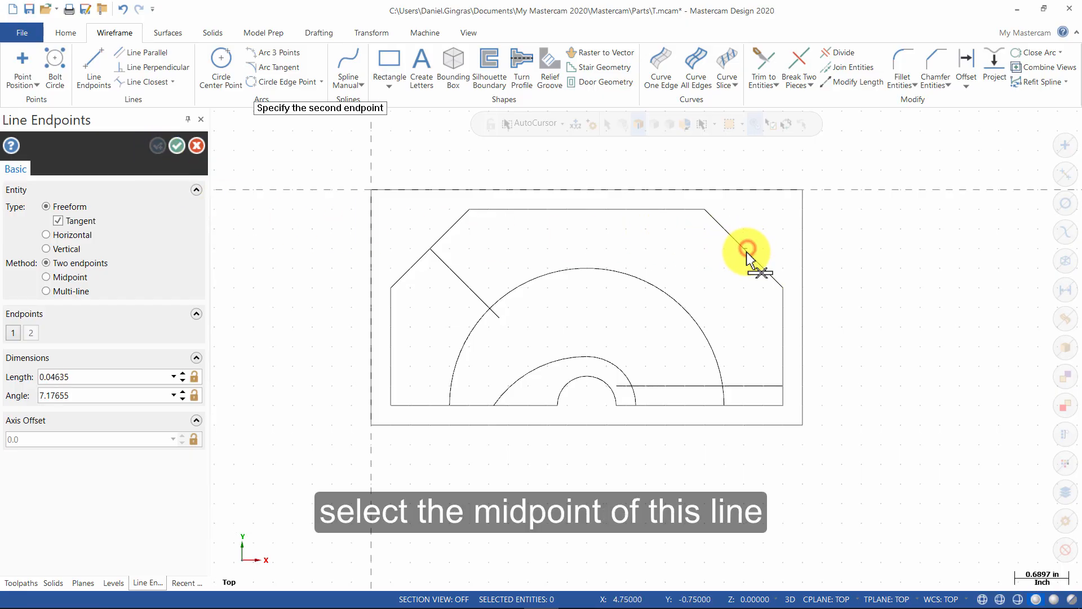
click(667, 321)
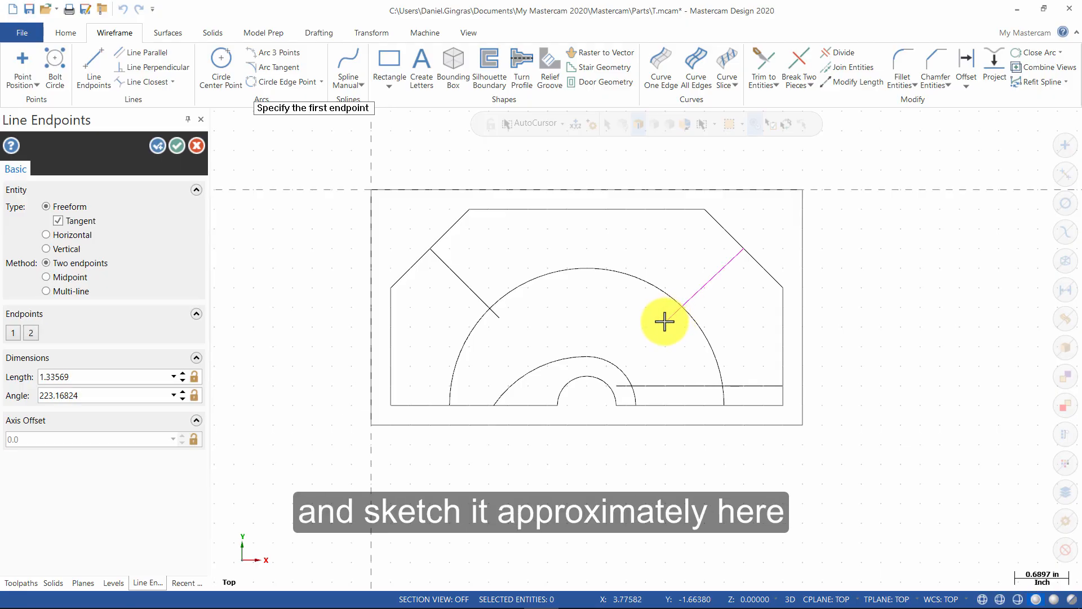
double_click(82, 377)
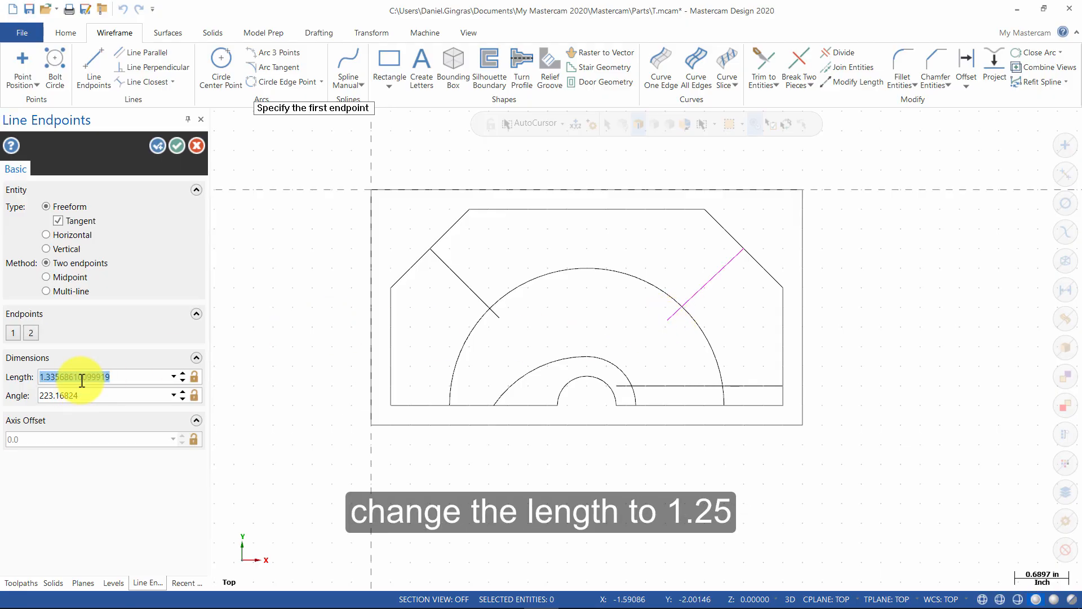
text(1.25)
double_click(90, 395)
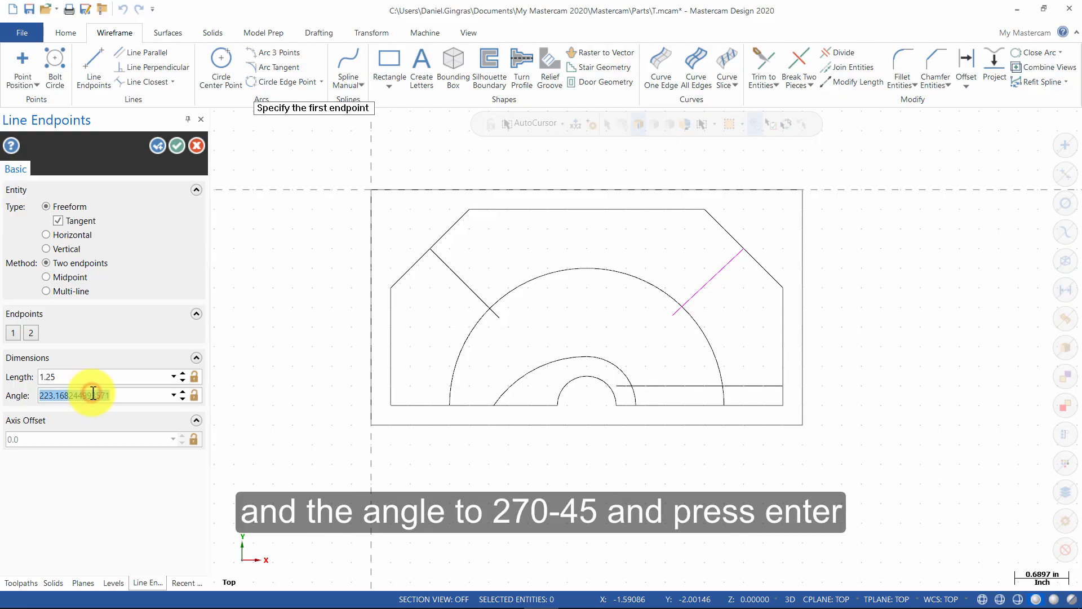
text(270-45)
key(Return)
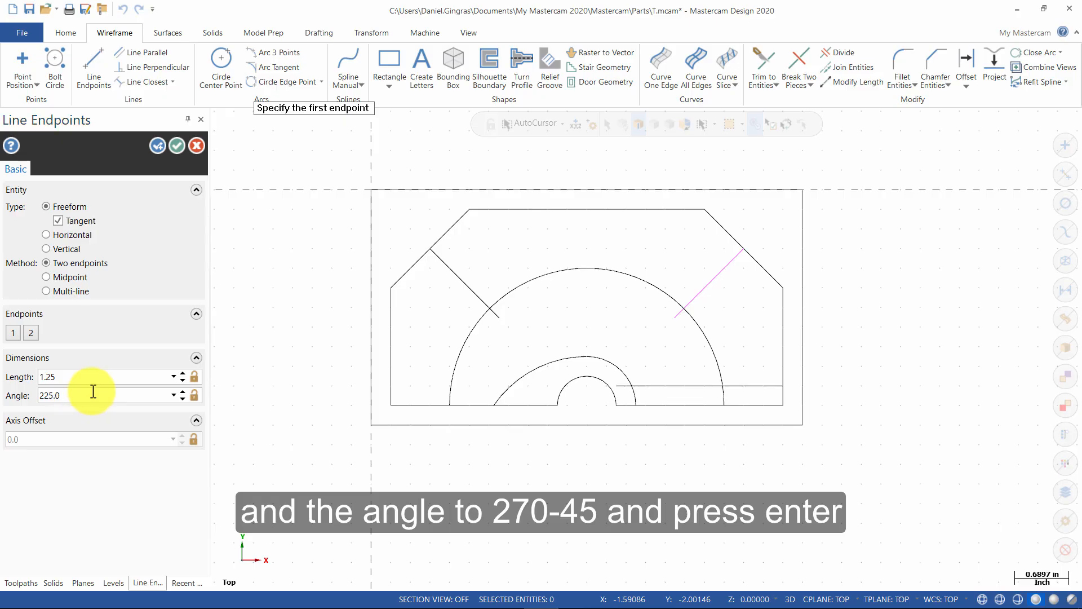
click(184, 146)
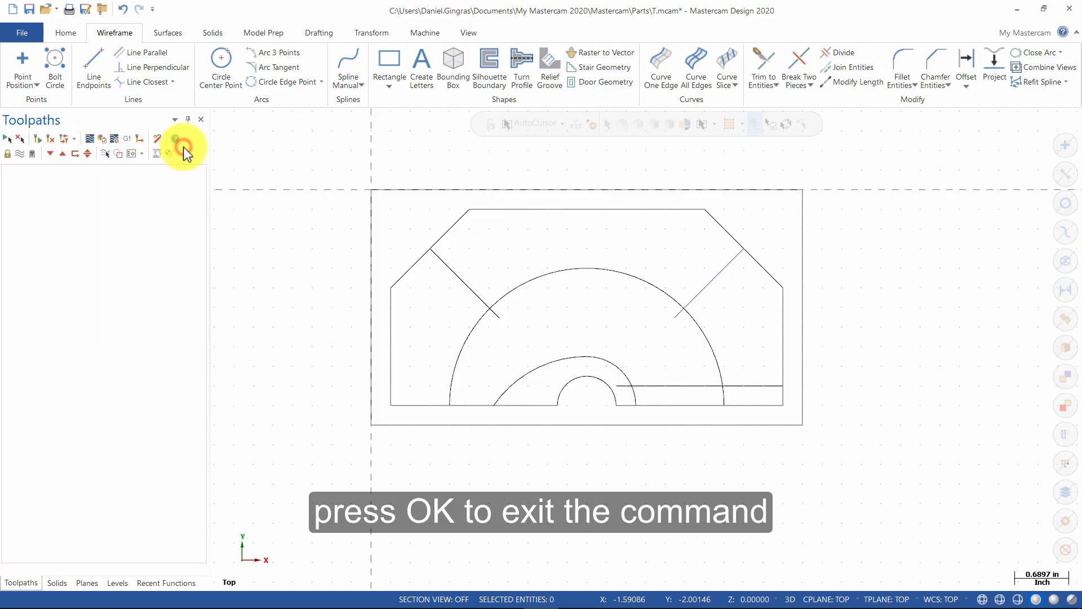
Create parallel lines on both sides of the angled line at the upper-left chamfer with a 0.25 offset distance.
click(161, 56)
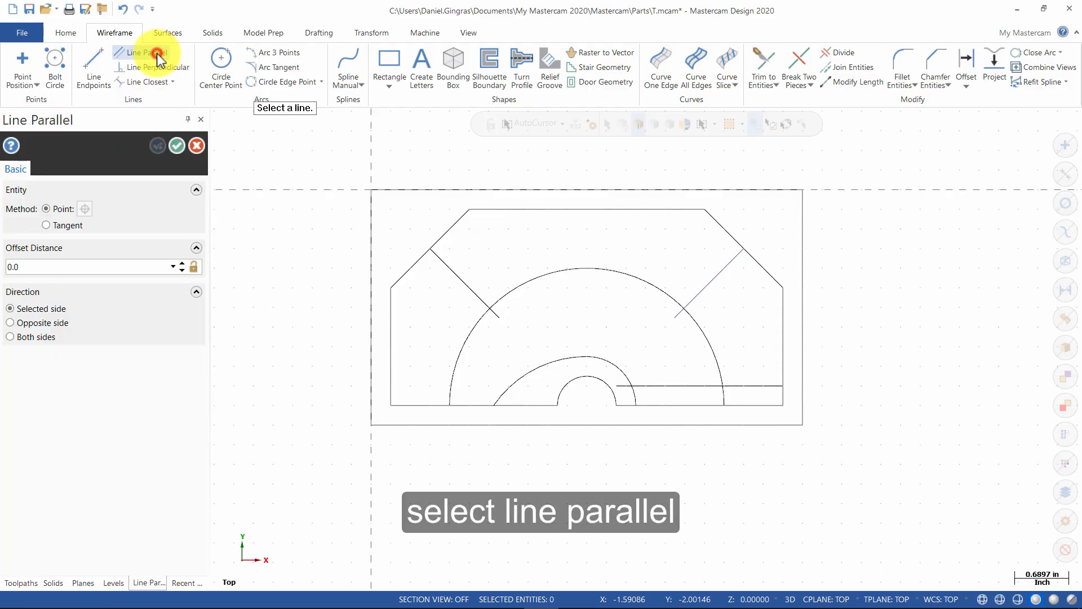
click(465, 283)
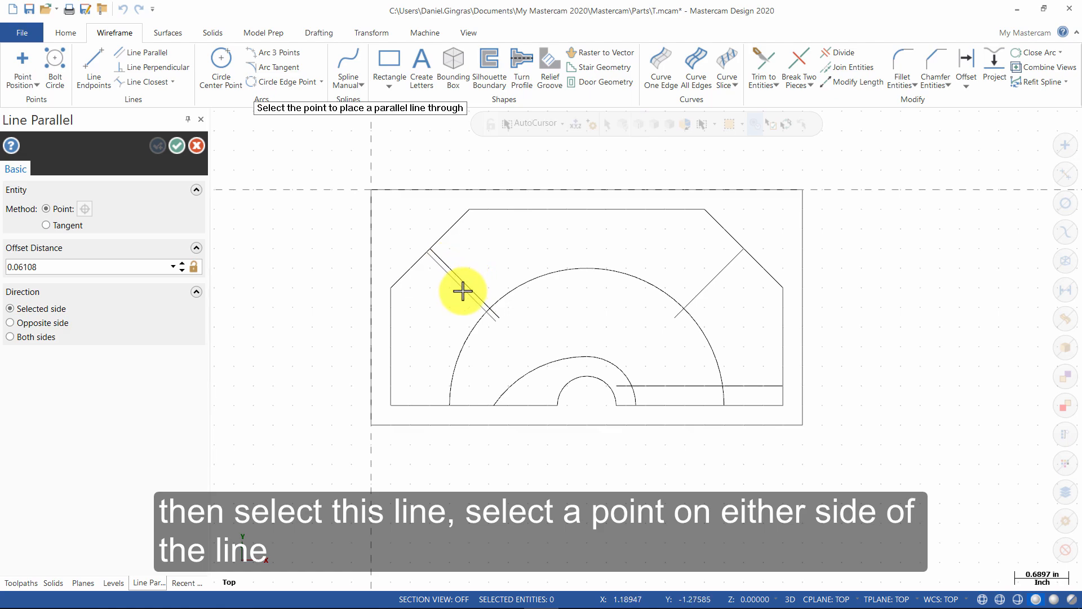
click(458, 292)
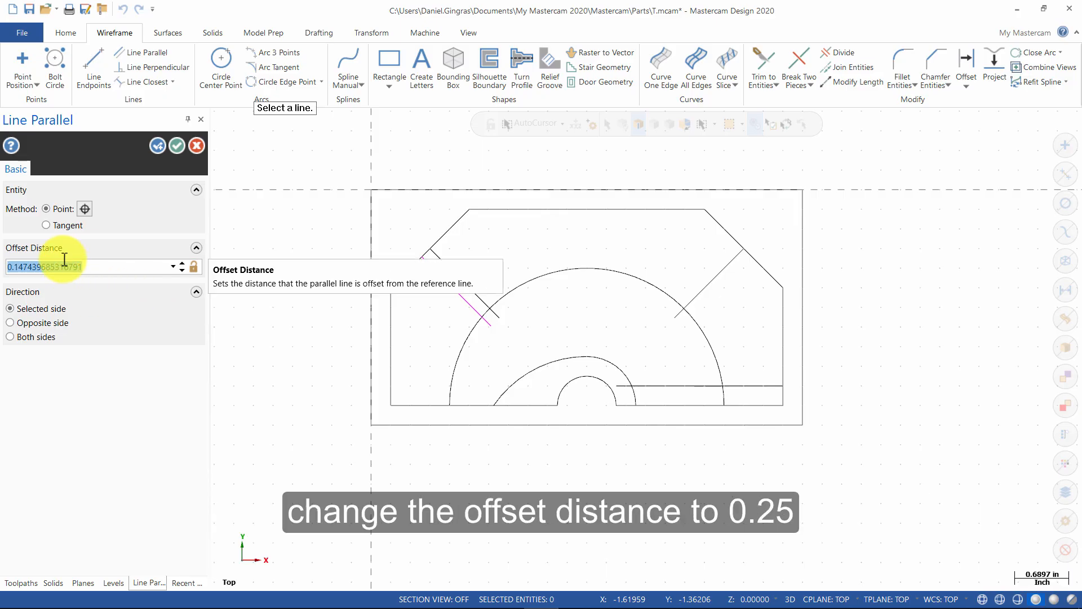
text(.25)
click(42, 337)
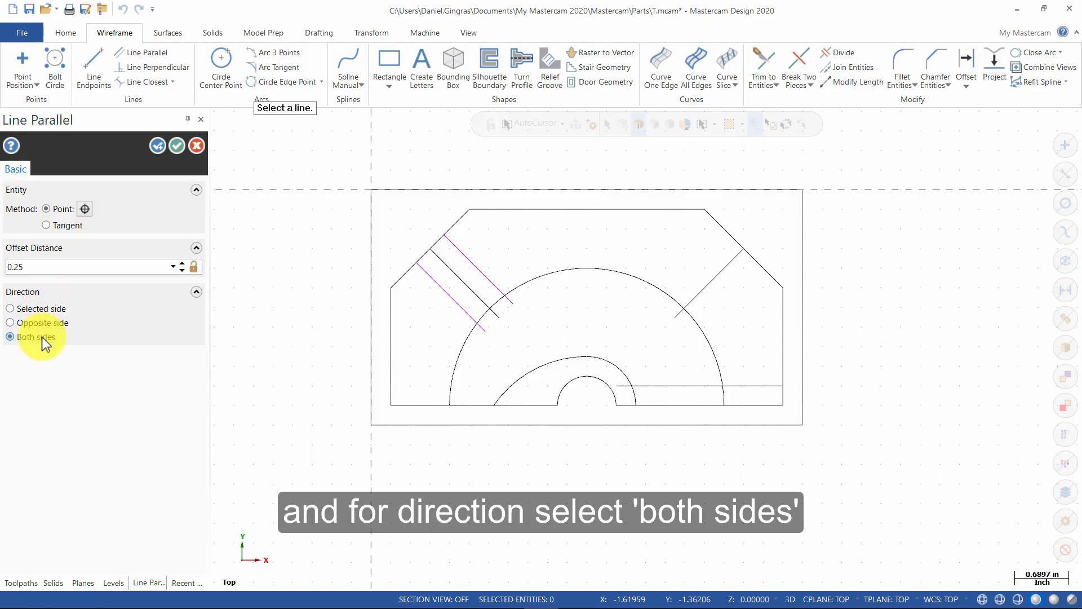
click(159, 147)
Create parallel lines 0.25 to both sides of the angled line at the upper-right chamfer and finish the command.
click(716, 275)
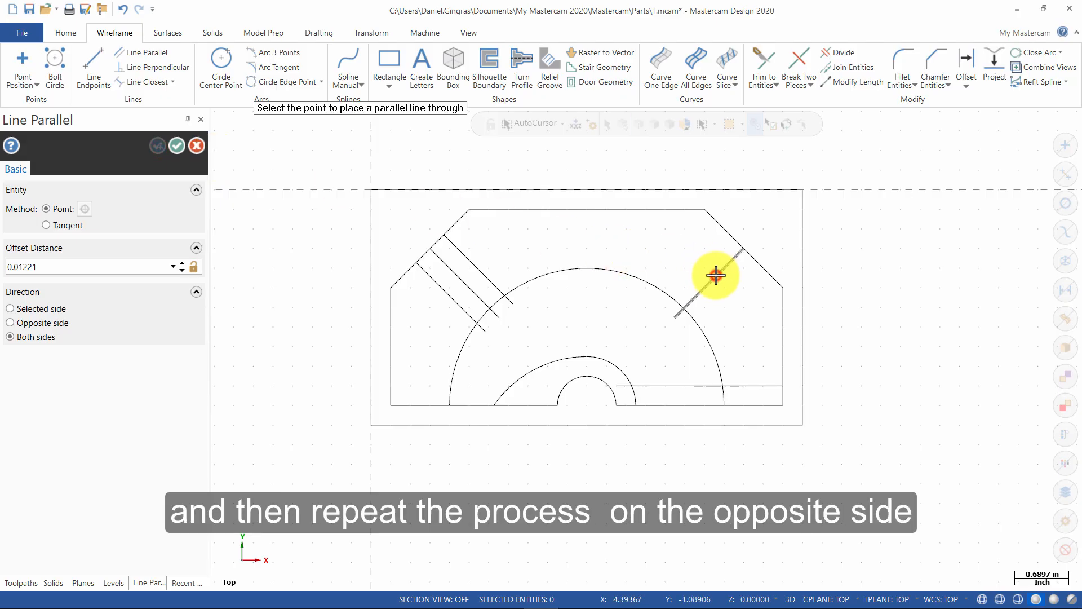
click(721, 287)
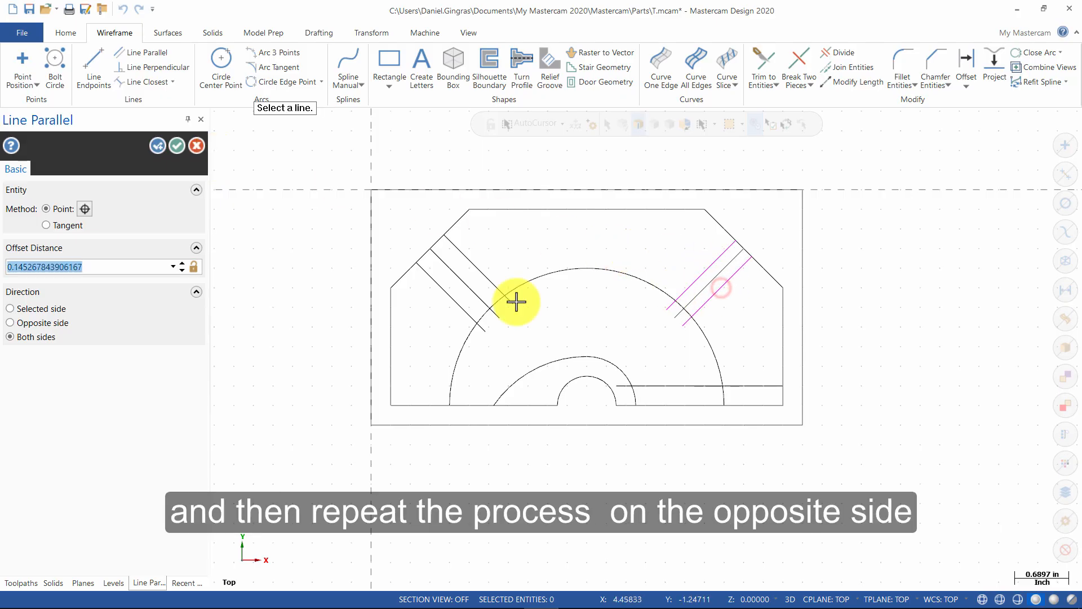
text(.25)
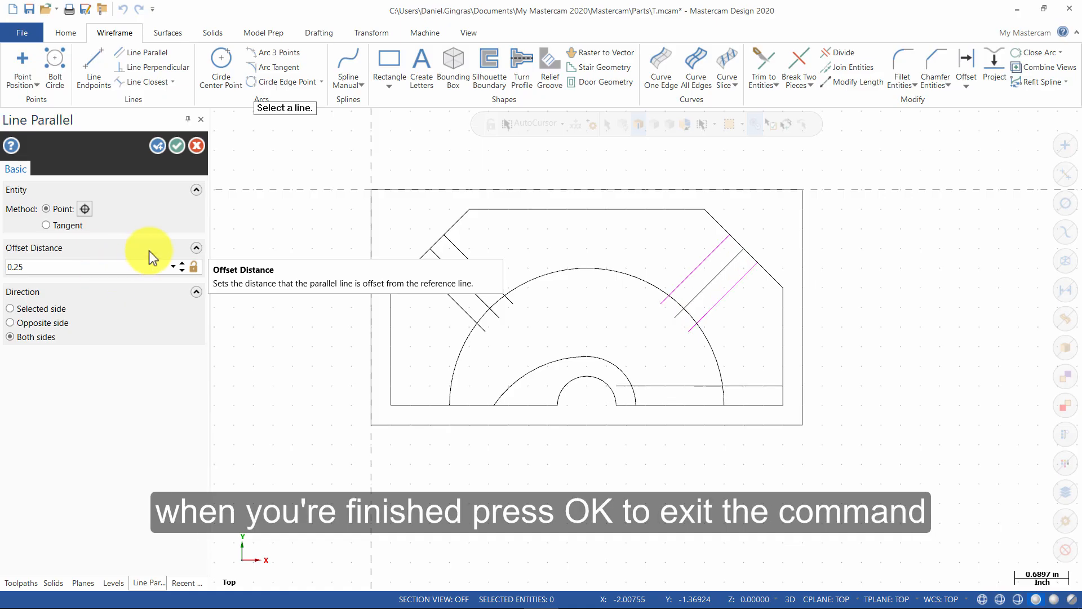
click(177, 148)
Delete the original center line between the two parallel offset lines of both angled slots.
click(454, 266)
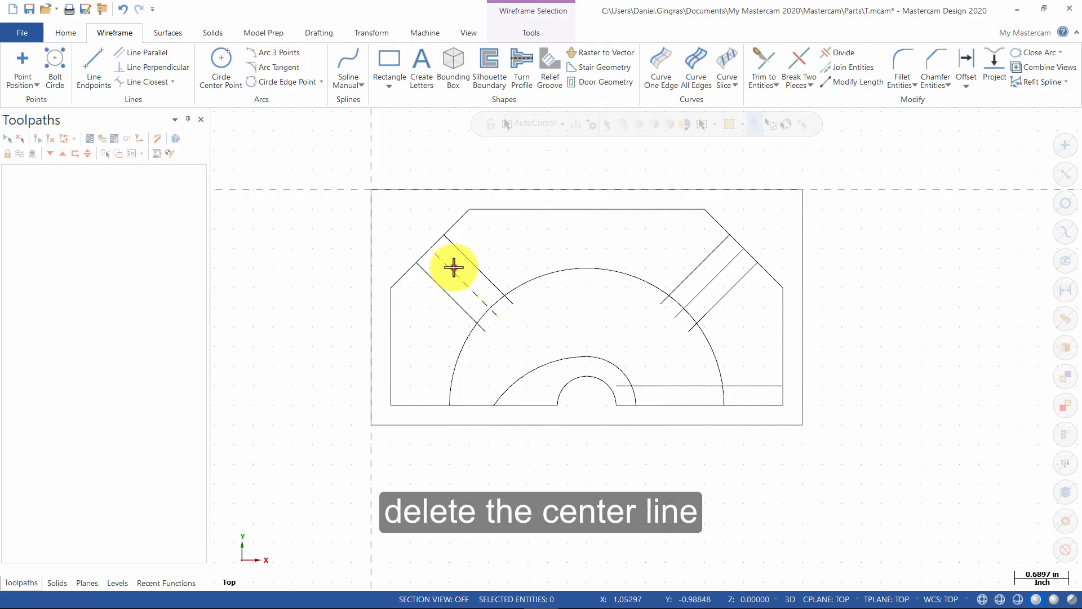
key(Delete)
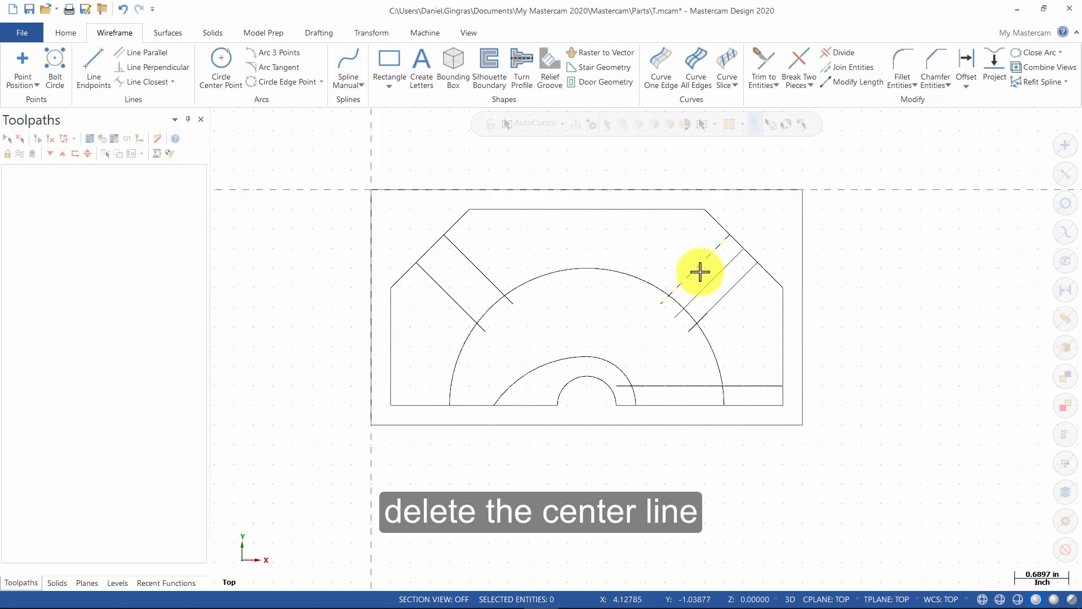
click(720, 280)
key(Delete)
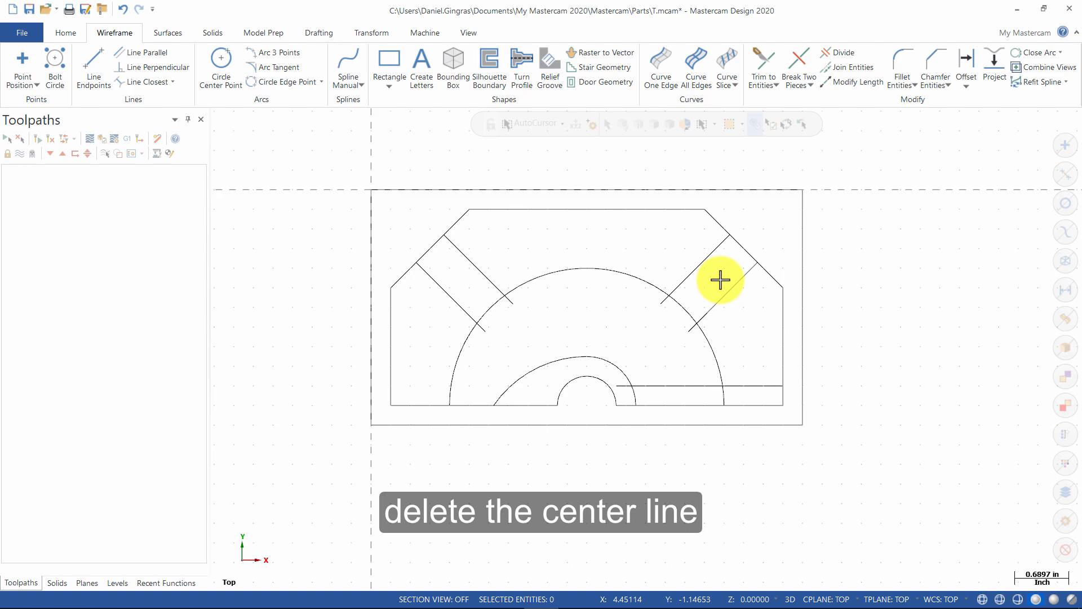
Trim the four angled slot lines to the large arc using Trim to Entities with the Trim 1 entity method.
click(767, 69)
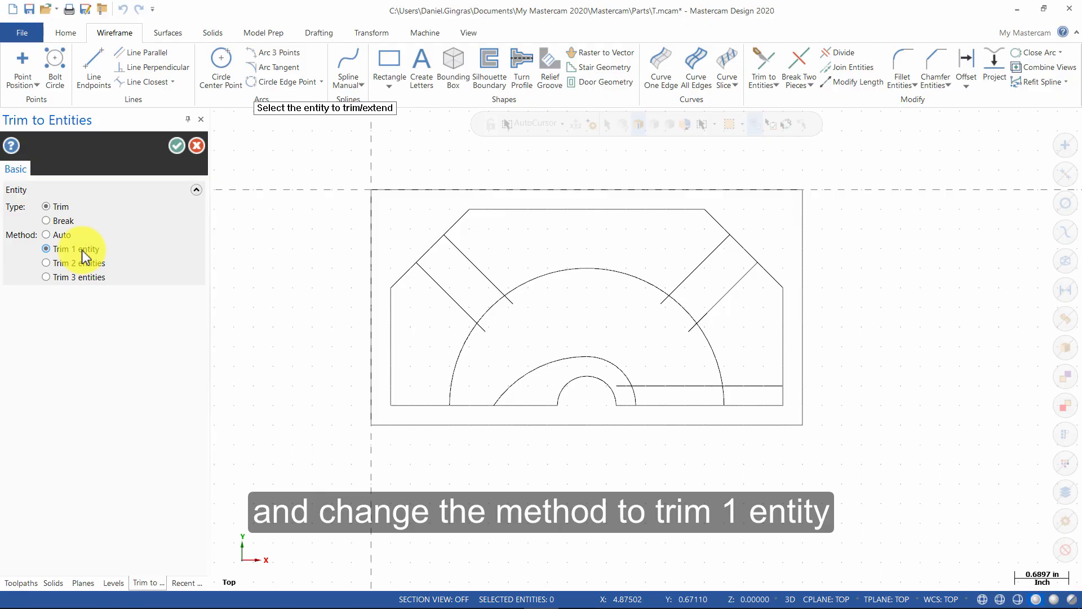
click(478, 262)
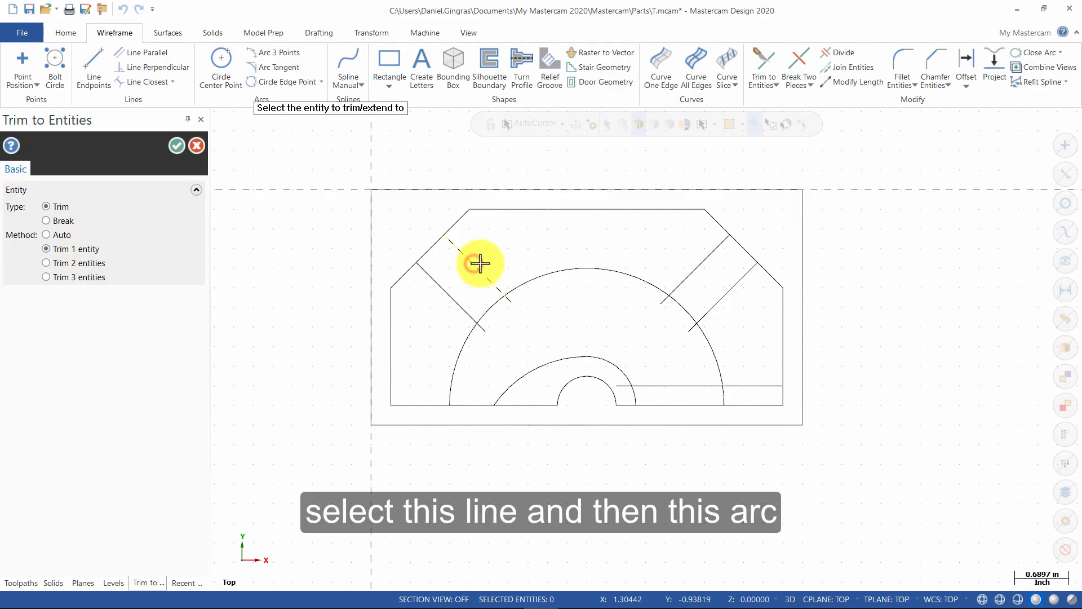
click(531, 276)
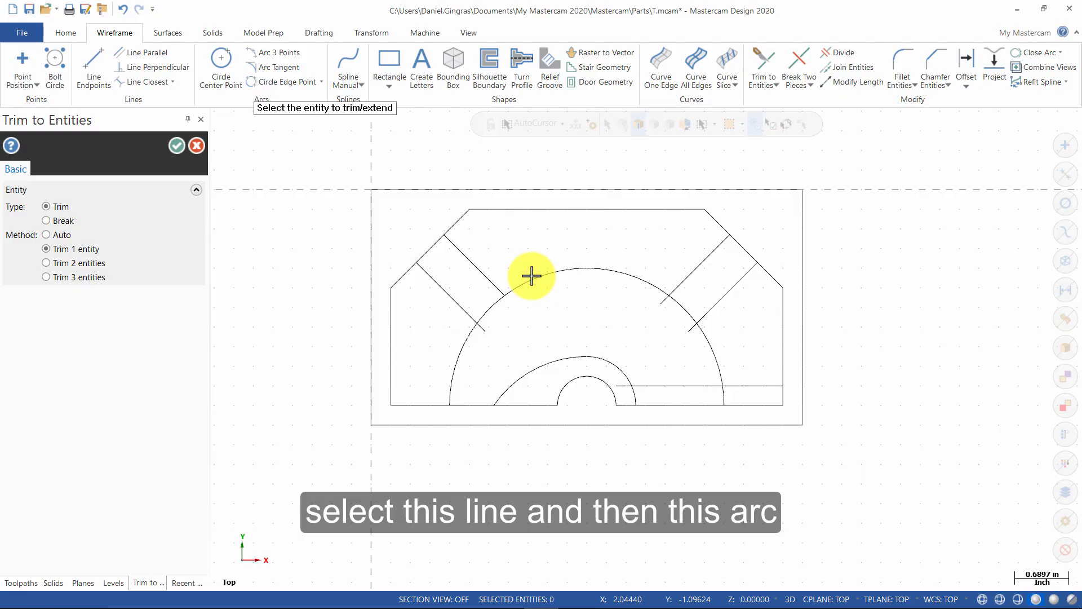
click(441, 291)
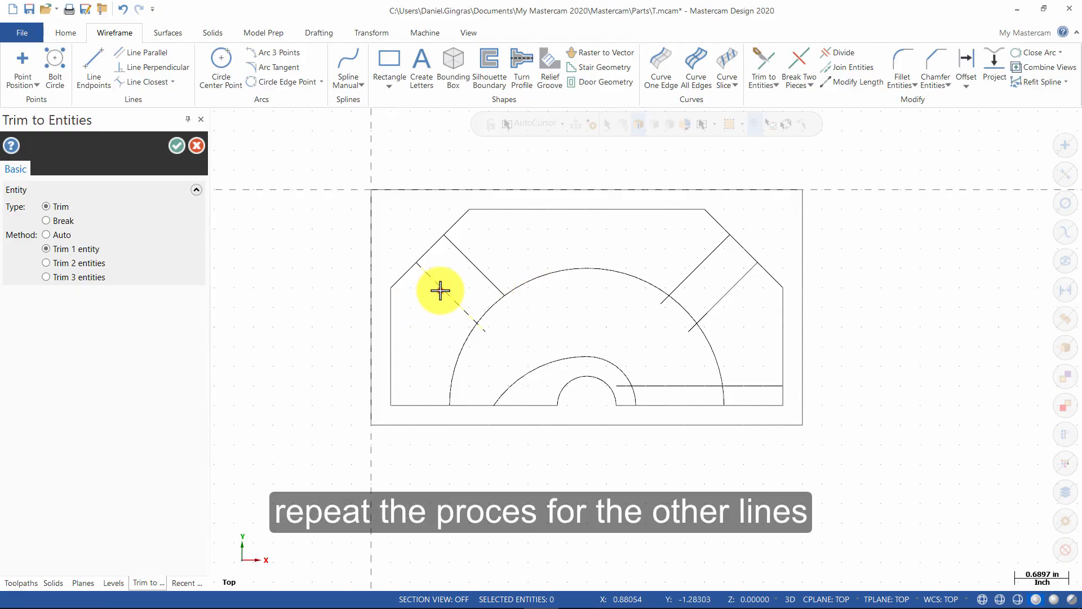
click(487, 305)
click(695, 269)
click(650, 285)
click(748, 279)
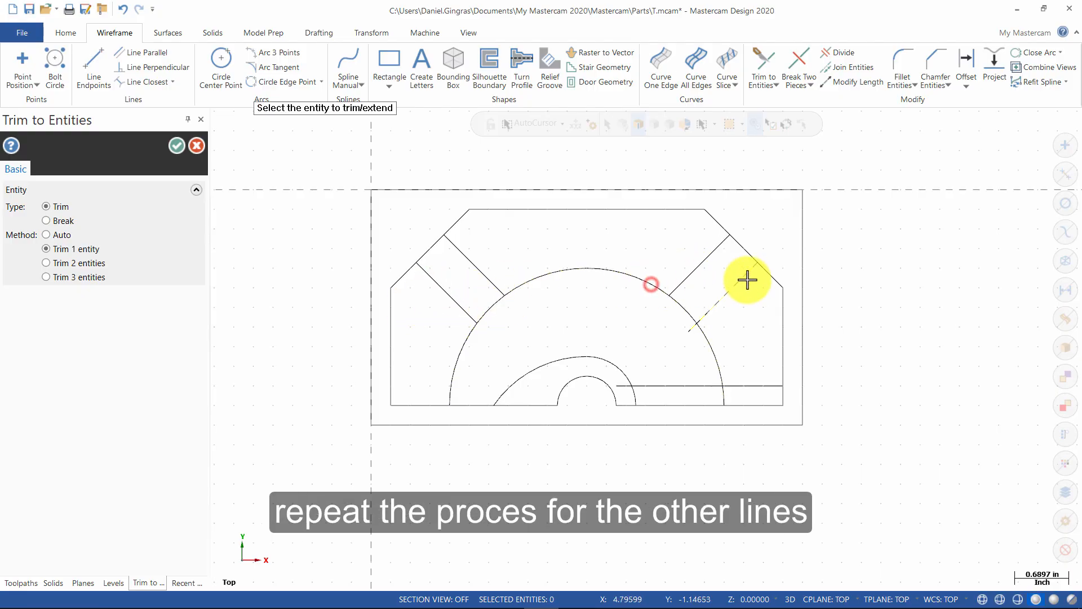
click(686, 303)
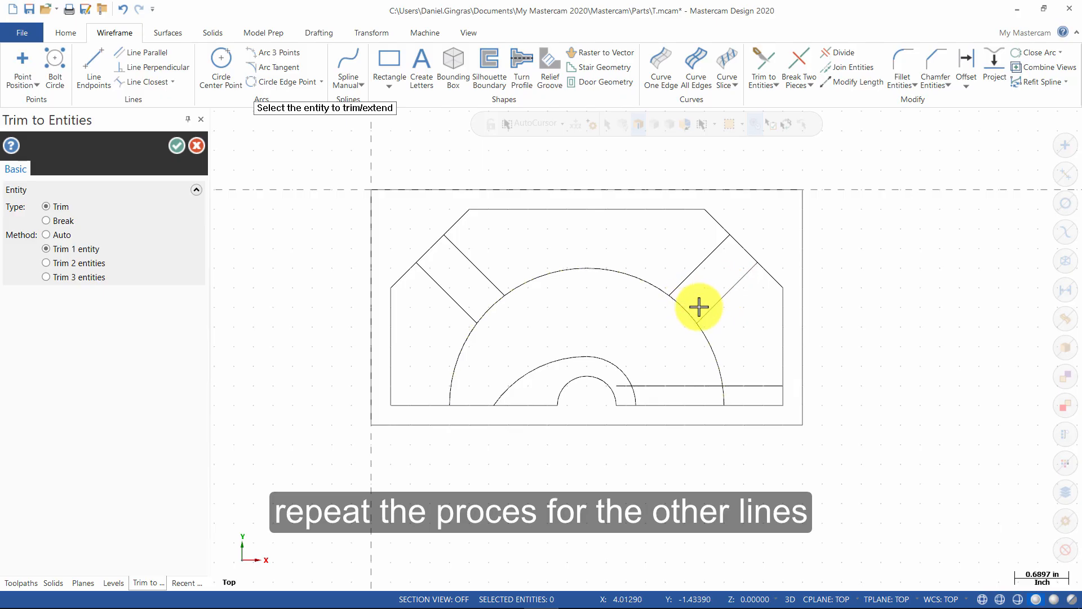
Trim the large half circle to the horizontal line, then trim that line and the inner tangent arc to each other with Trim 2 entities.
click(715, 356)
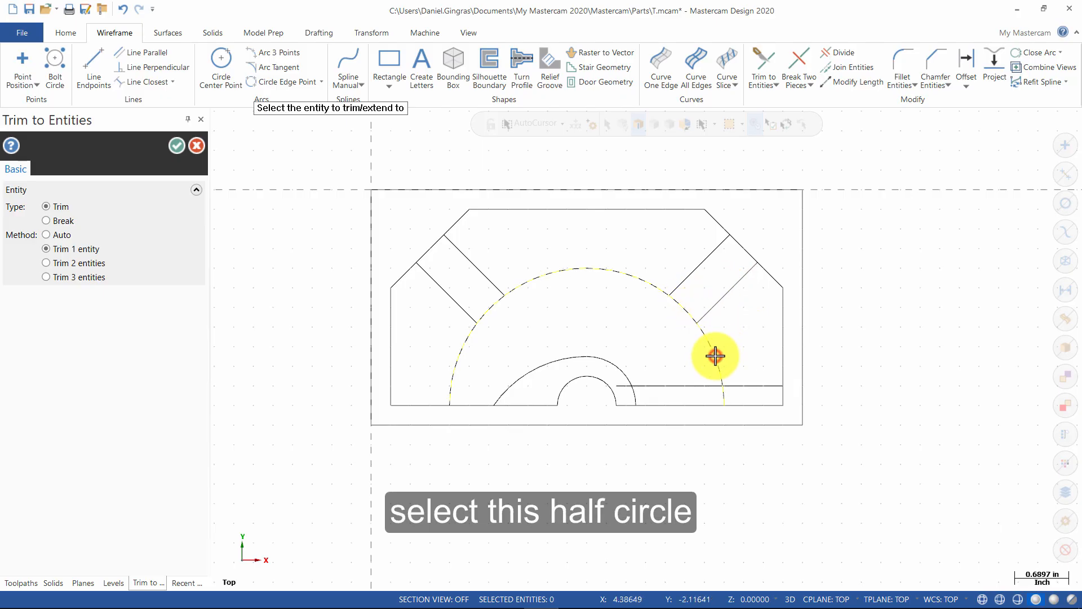
click(754, 385)
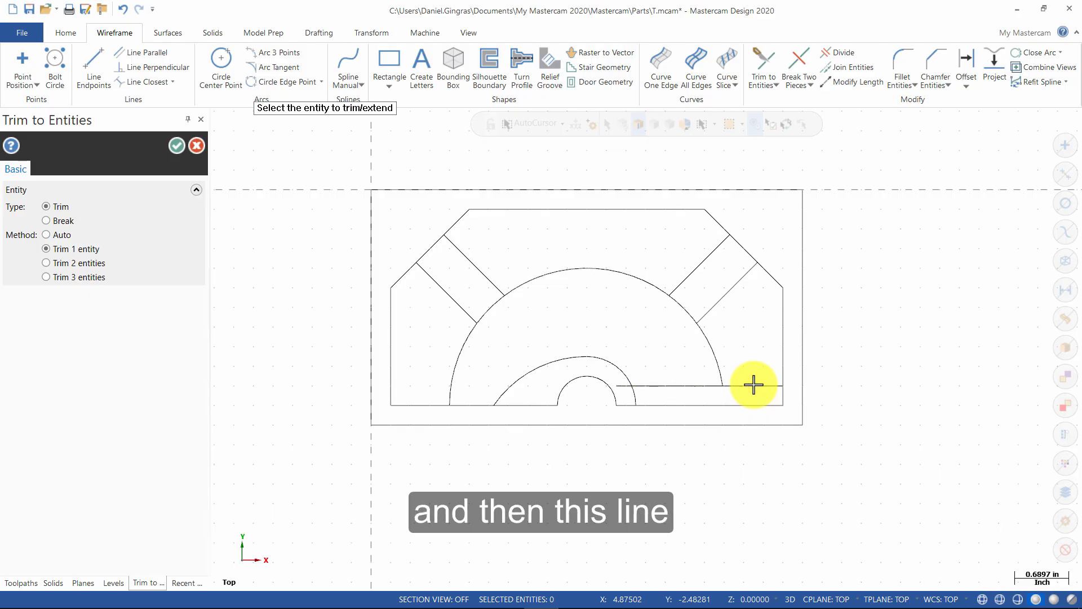
click(93, 266)
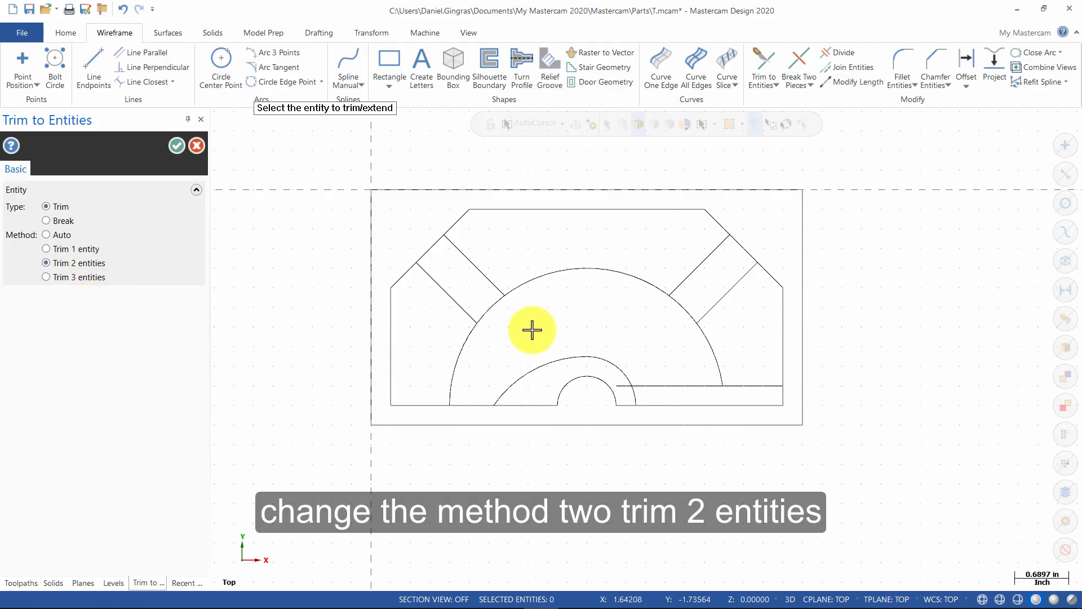
click(672, 386)
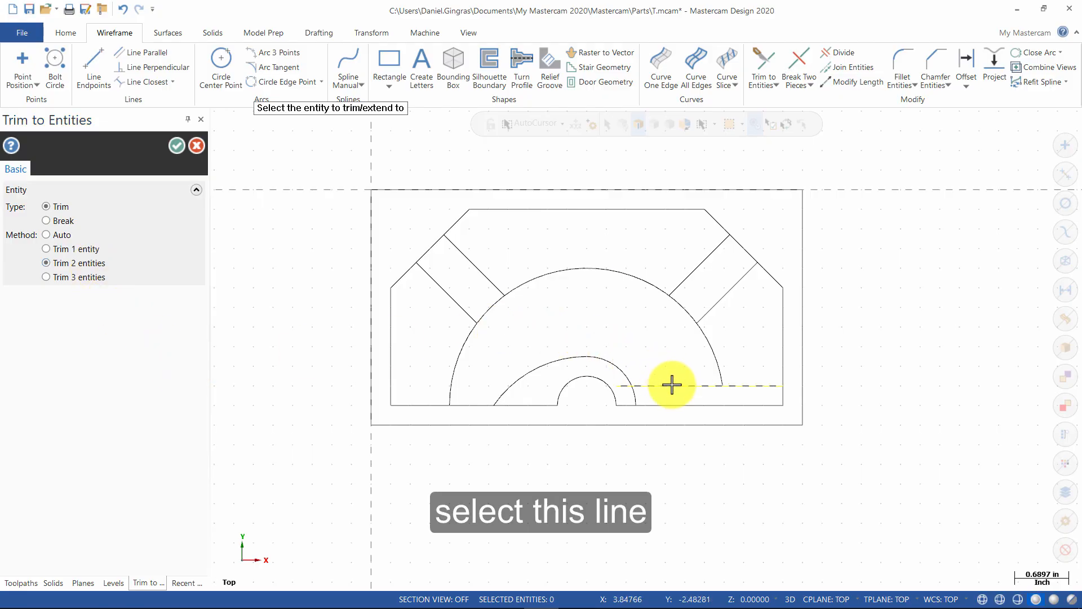
click(618, 366)
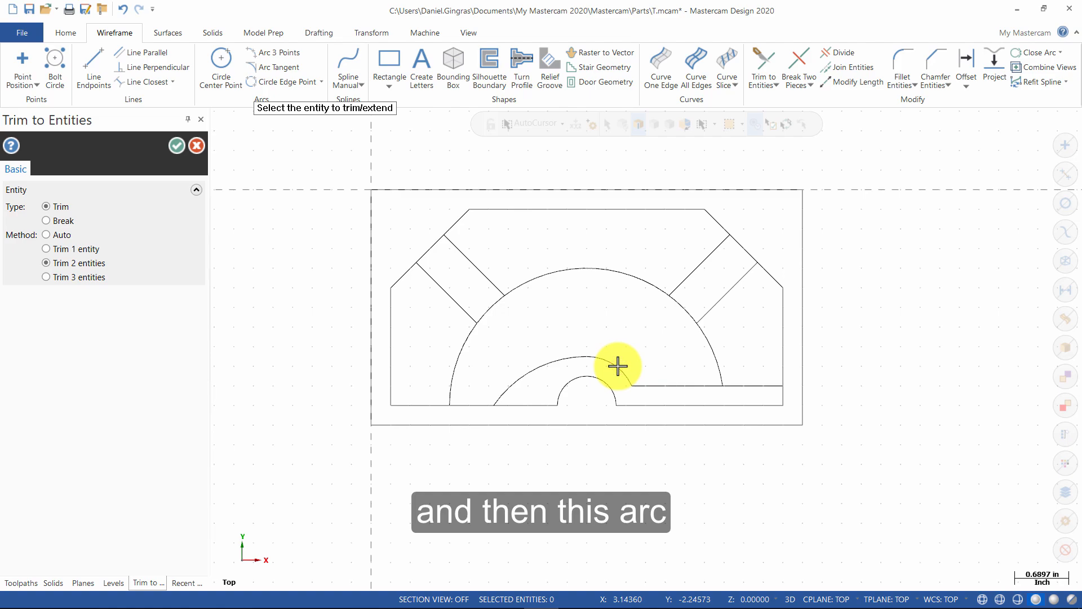
click(174, 145)
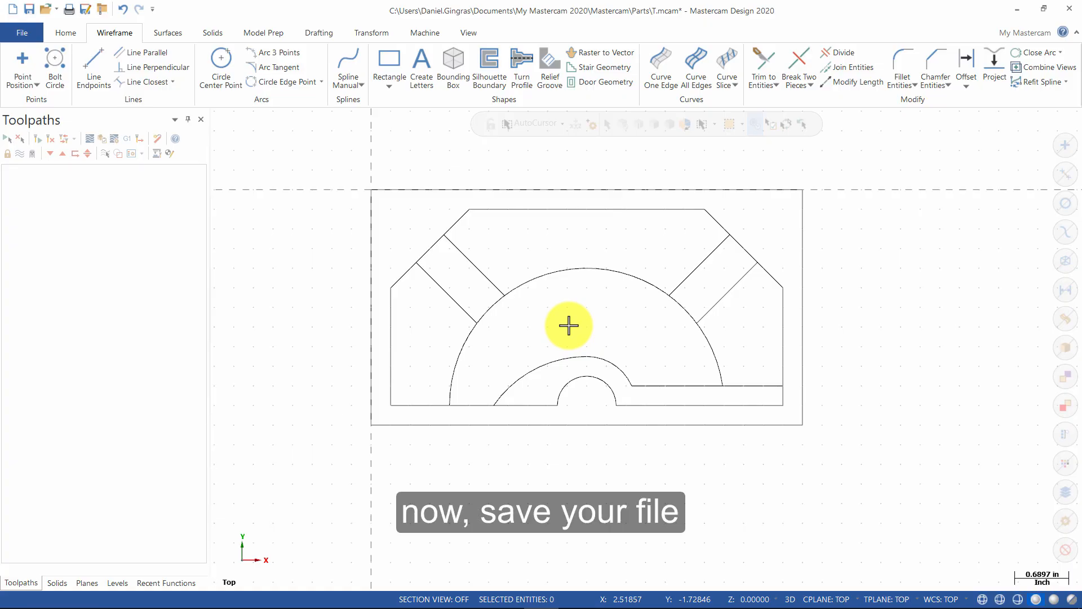
Save a copy of the part in the Parts folder under the file name Your Name_6.
click(90, 9)
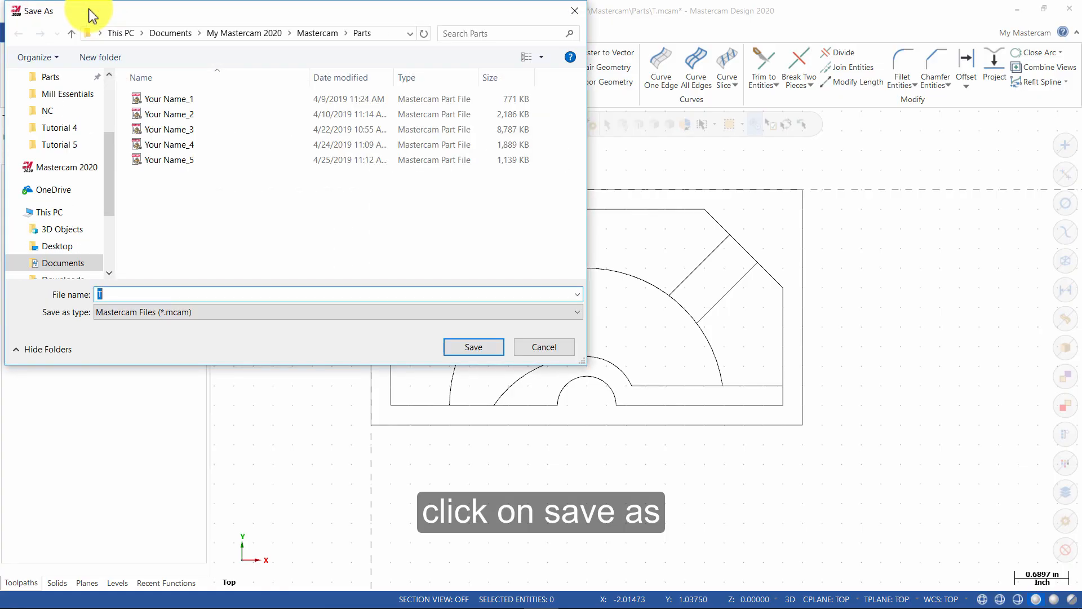
click(273, 159)
click(208, 295)
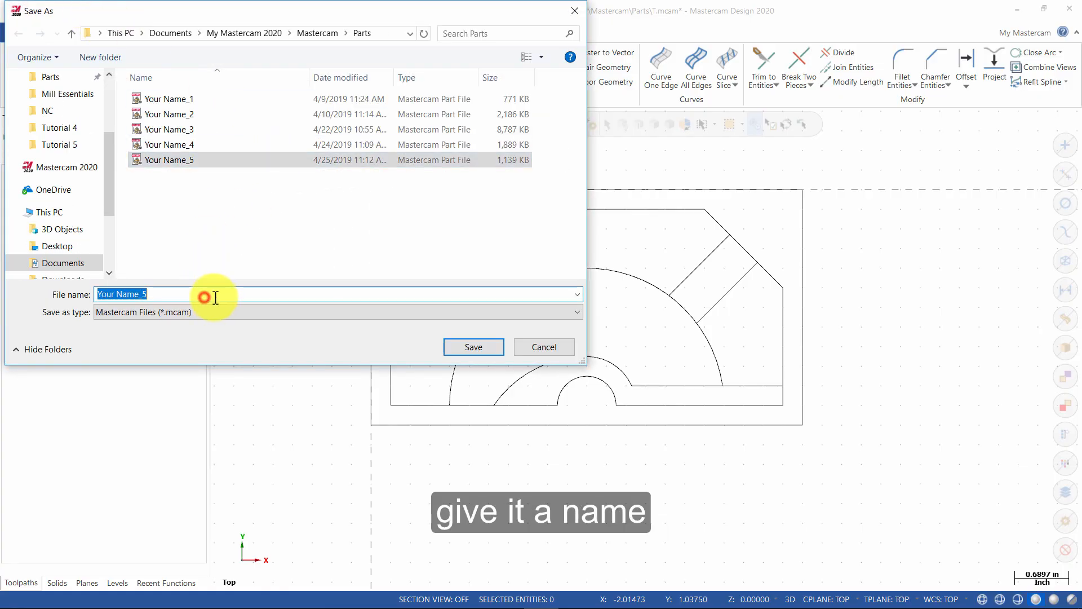
click(216, 296)
key(BackSpace)
text(6)
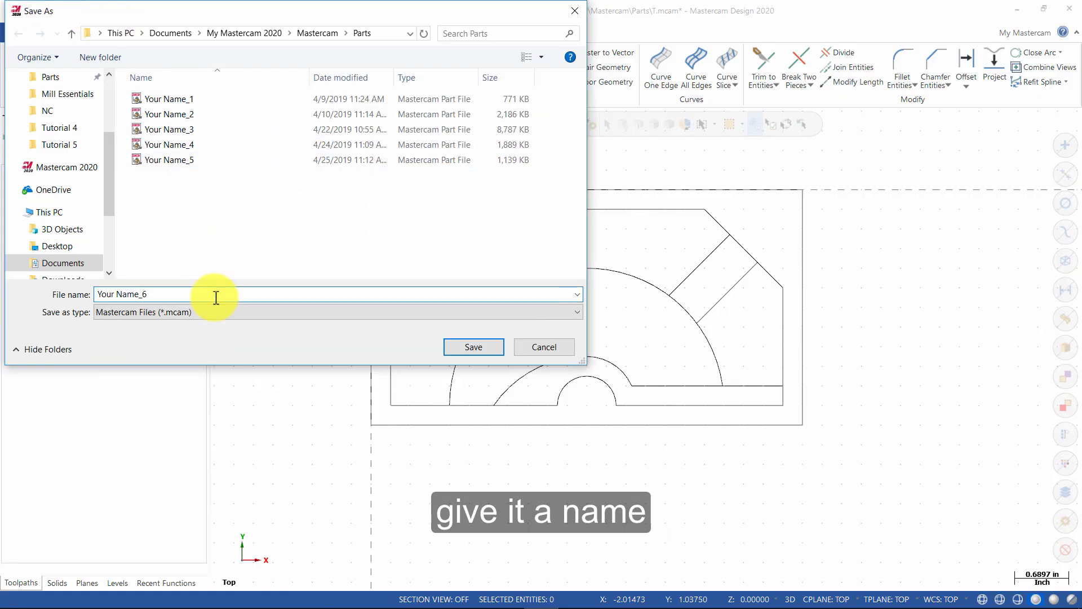
click(457, 347)
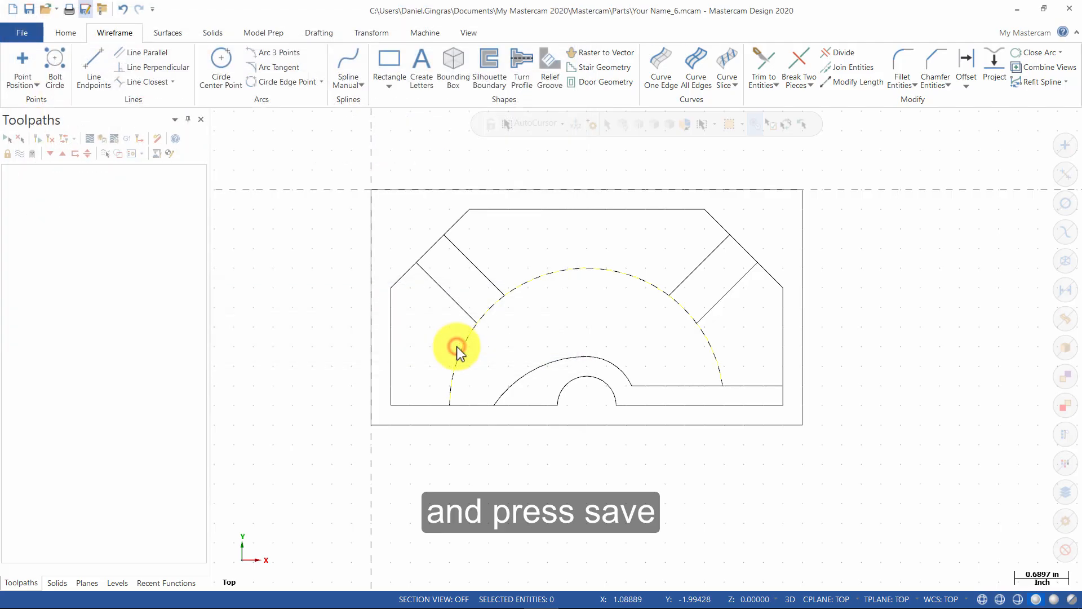